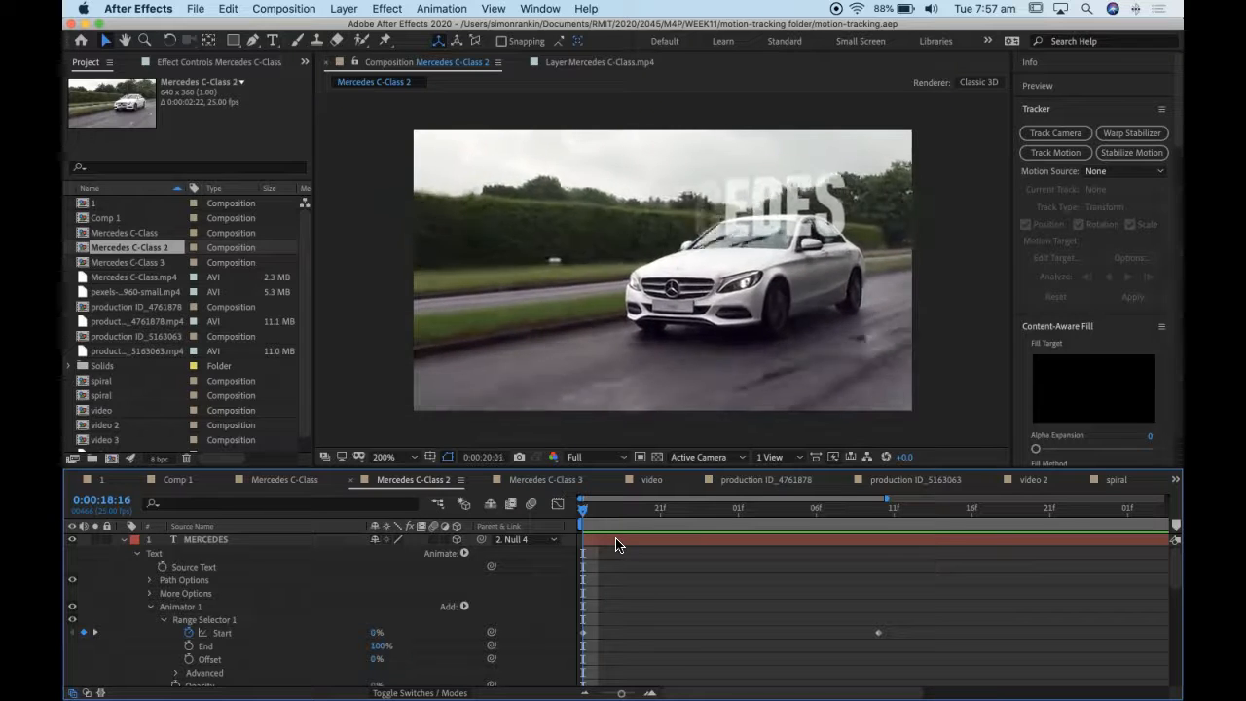
- Stop the playback and create a new, empty project
{"action": "left_click", "coordinate": [409, 290]}
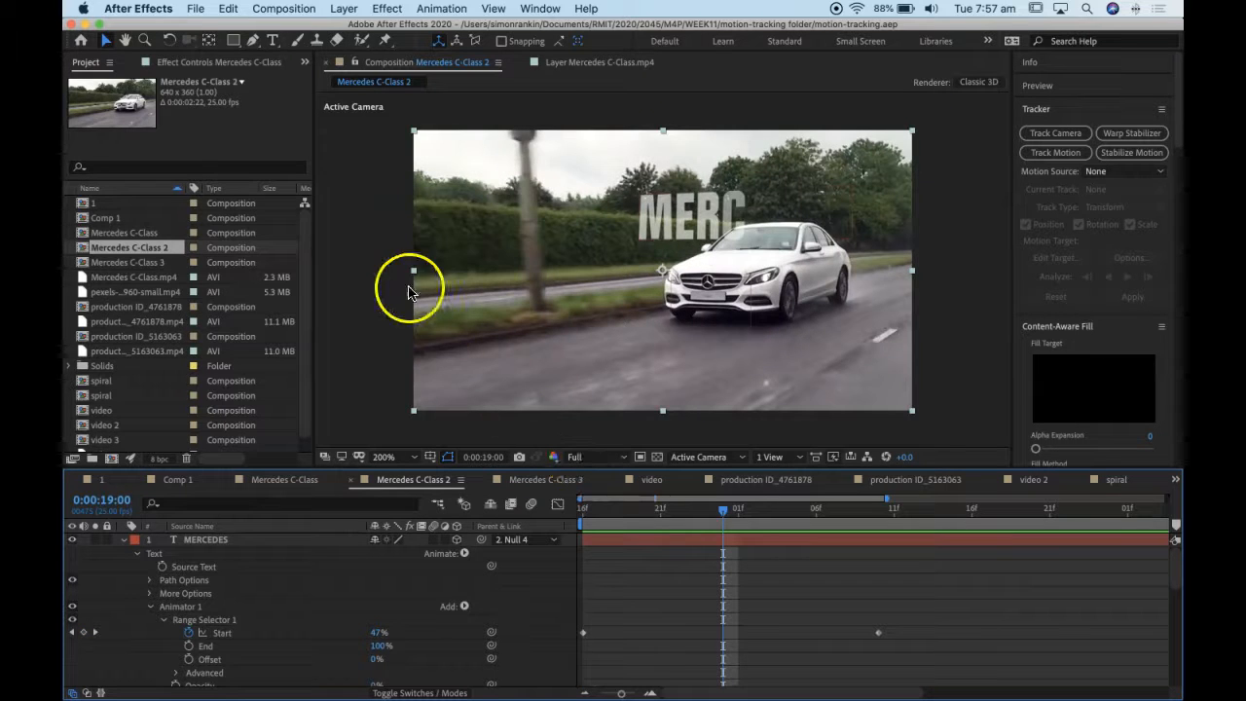
{"action": "left_click", "coordinate": [203, 8]}
{"action": "mouse_move", "coordinate": [346, 27]}
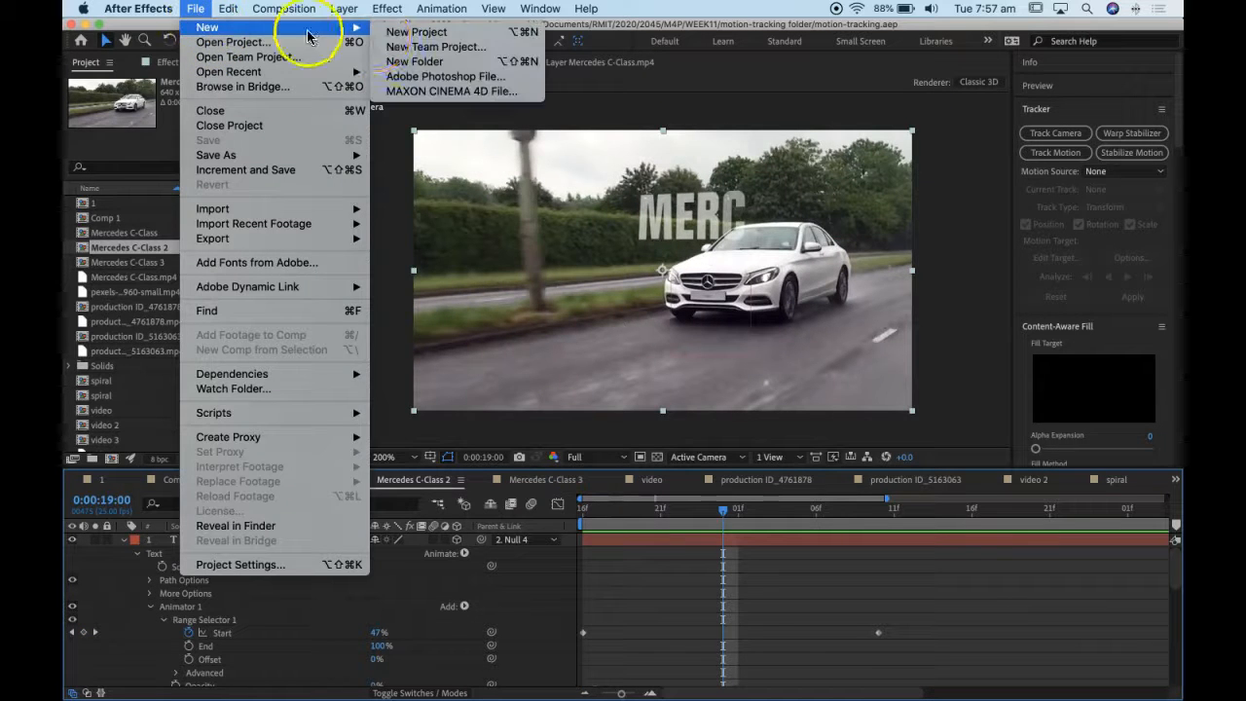
{"action": "left_click", "coordinate": [417, 31]}
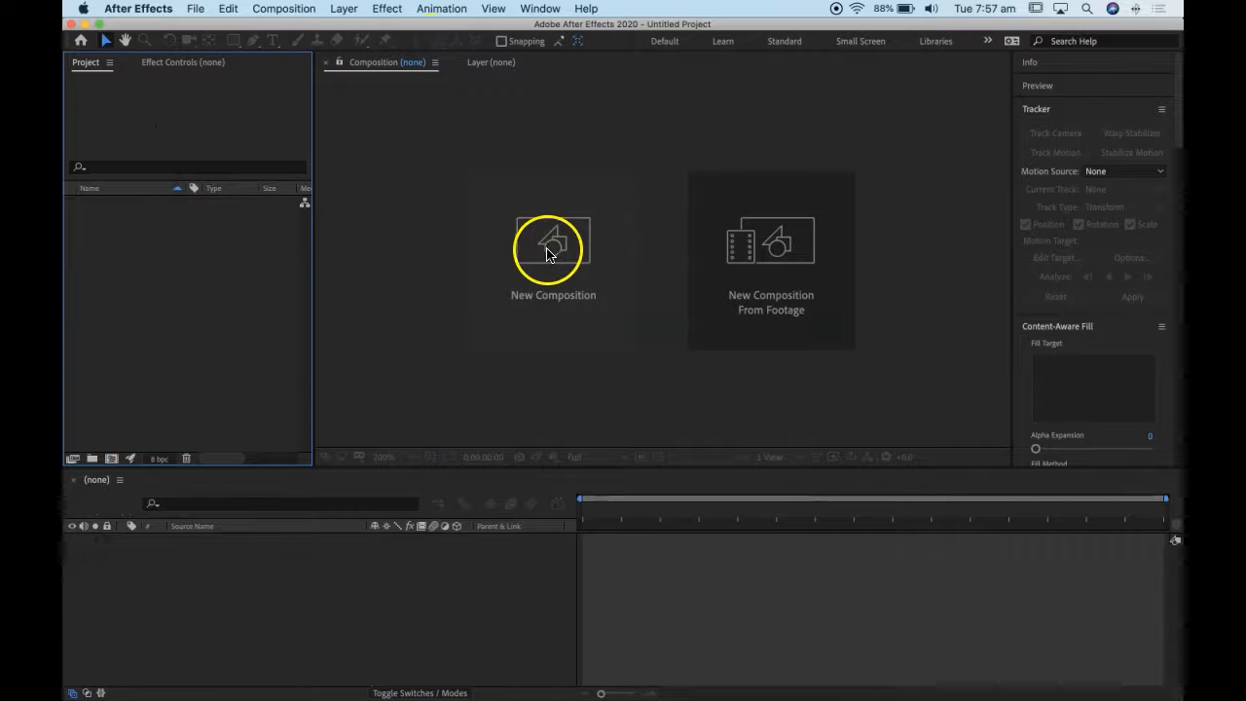
- Import the Mercedes C-Class.mp4 footage and create a composition from it
{"action": "left_click", "coordinate": [196, 8]}
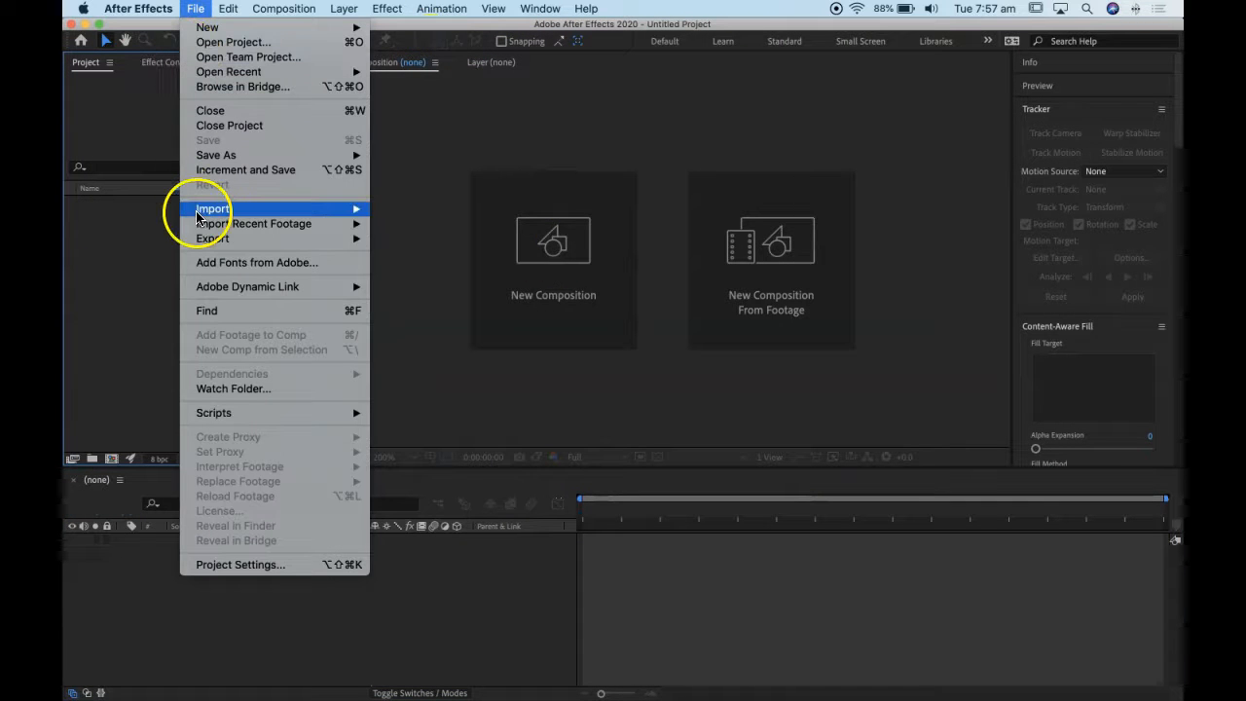
{"action": "mouse_move", "coordinate": [283, 206]}
{"action": "left_click", "coordinate": [432, 209]}
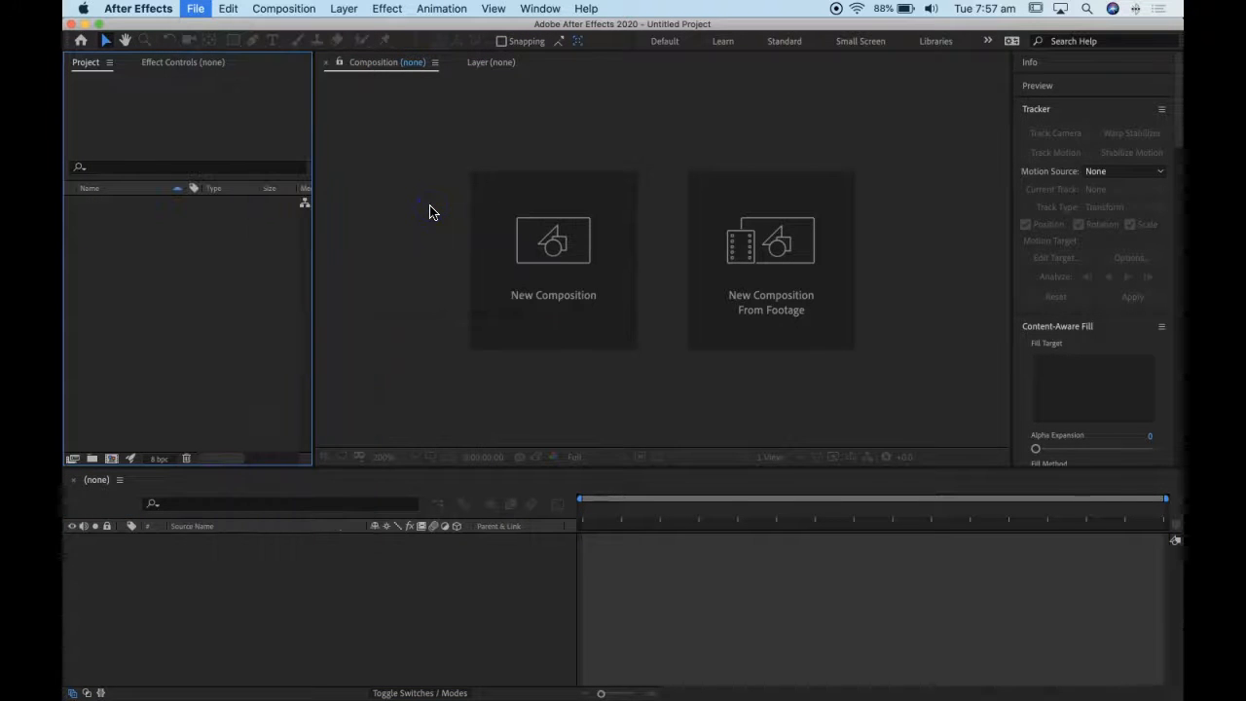
{"action": "left_click", "coordinate": [478, 136]}
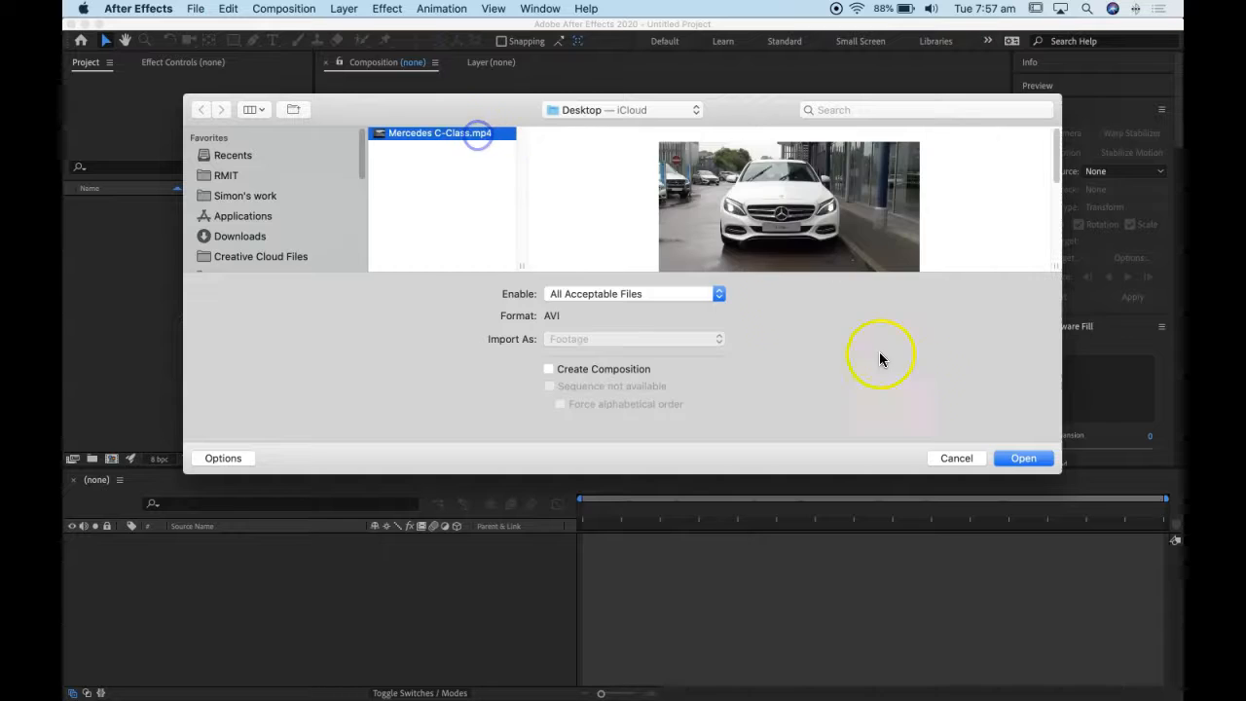
{"action": "left_click", "coordinate": [1048, 461]}
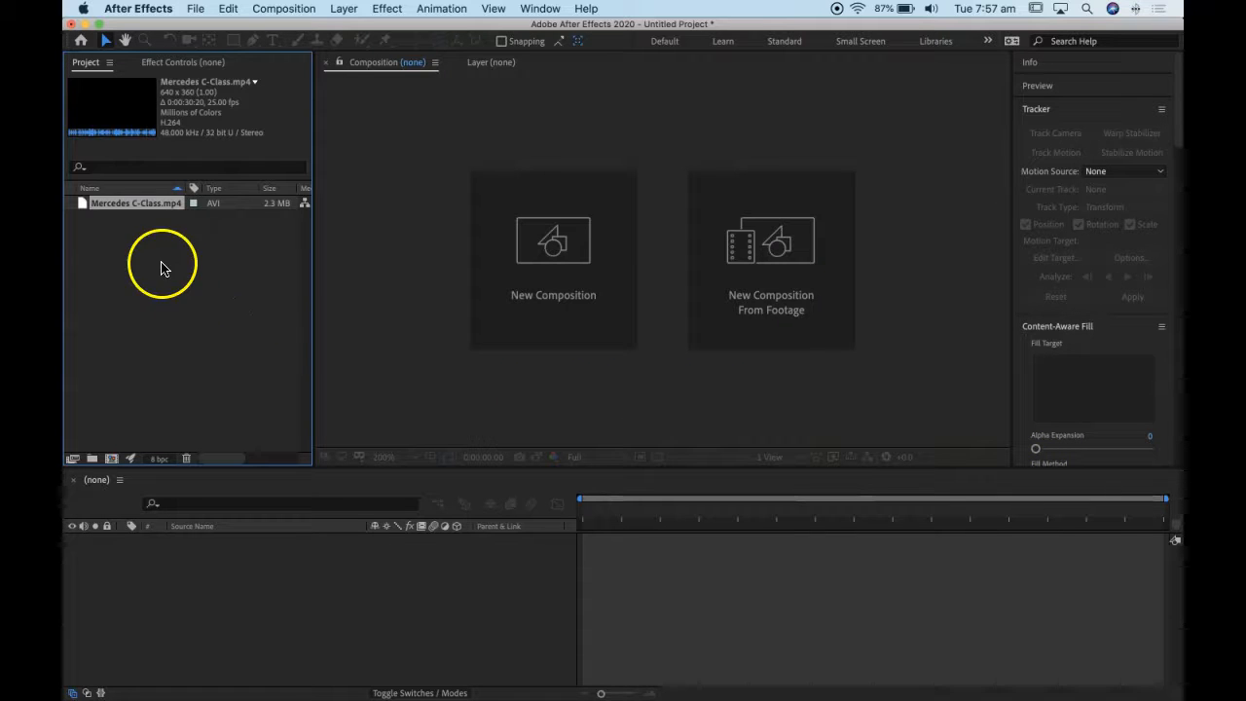
{"action": "left_click_drag", "start_coordinate": [137, 367], "coordinate": [113, 458]}
- Find the start of the roadside car shot at 0:00:18:16 and set the work area to begin there
{"action": "left_click_drag", "start_coordinate": [595, 513], "coordinate": [938, 527]}
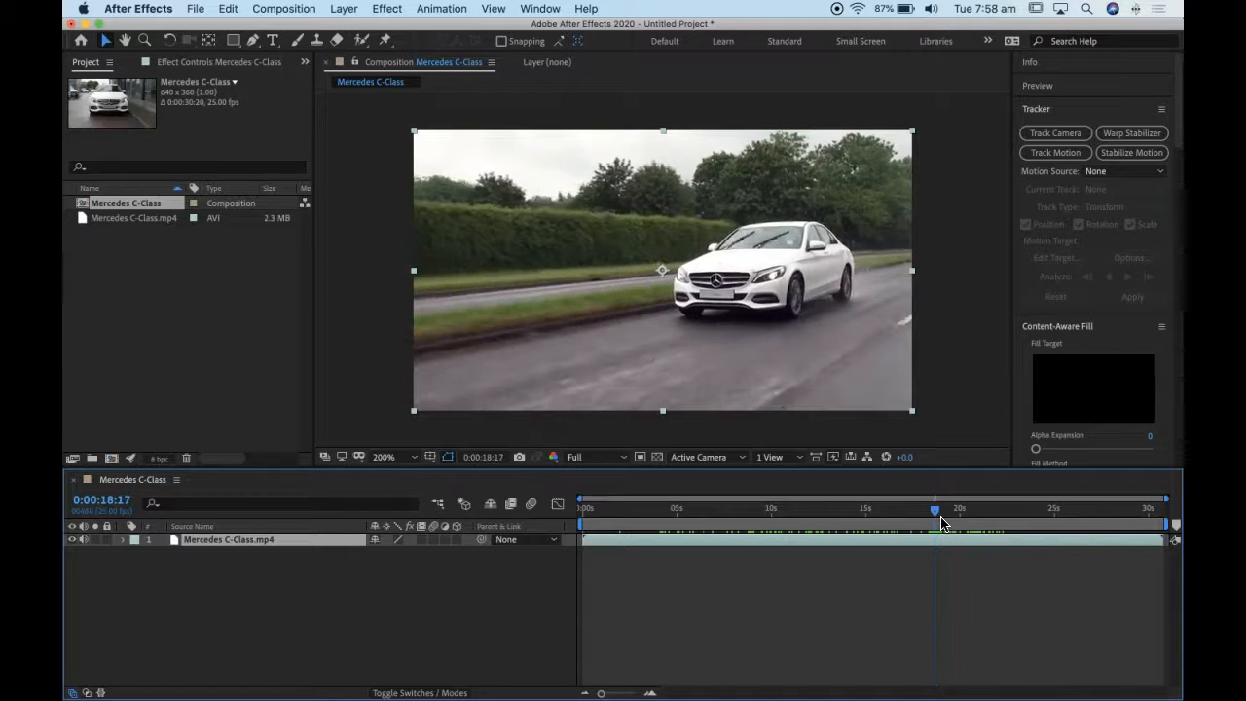
{"action": "key", "text": "super+Left"}
{"action": "key", "text": "super+Left"}
{"action": "key", "text": "super+Left"}
{"action": "key", "text": "super+Right"}
{"action": "key", "text": "super+Right"}
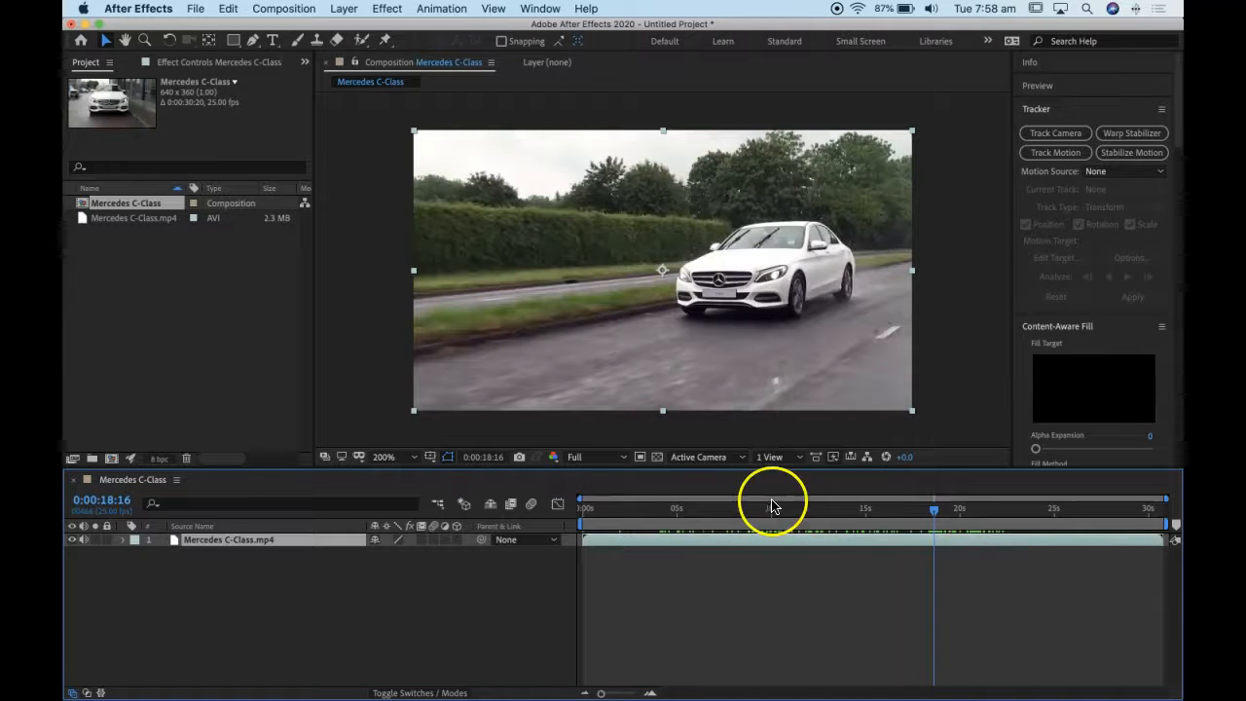
{"action": "left_click_drag", "start_coordinate": [577, 524], "coordinate": [992, 513]}
- Set the work area to end with the car shot at 0:00:21:14 and trim the composition to the work area
{"action": "key", "text": "super+Right"}
{"action": "key", "text": "super+Right"}
{"action": "key", "text": "super+Right"}
{"action": "key", "text": "super+Left"}
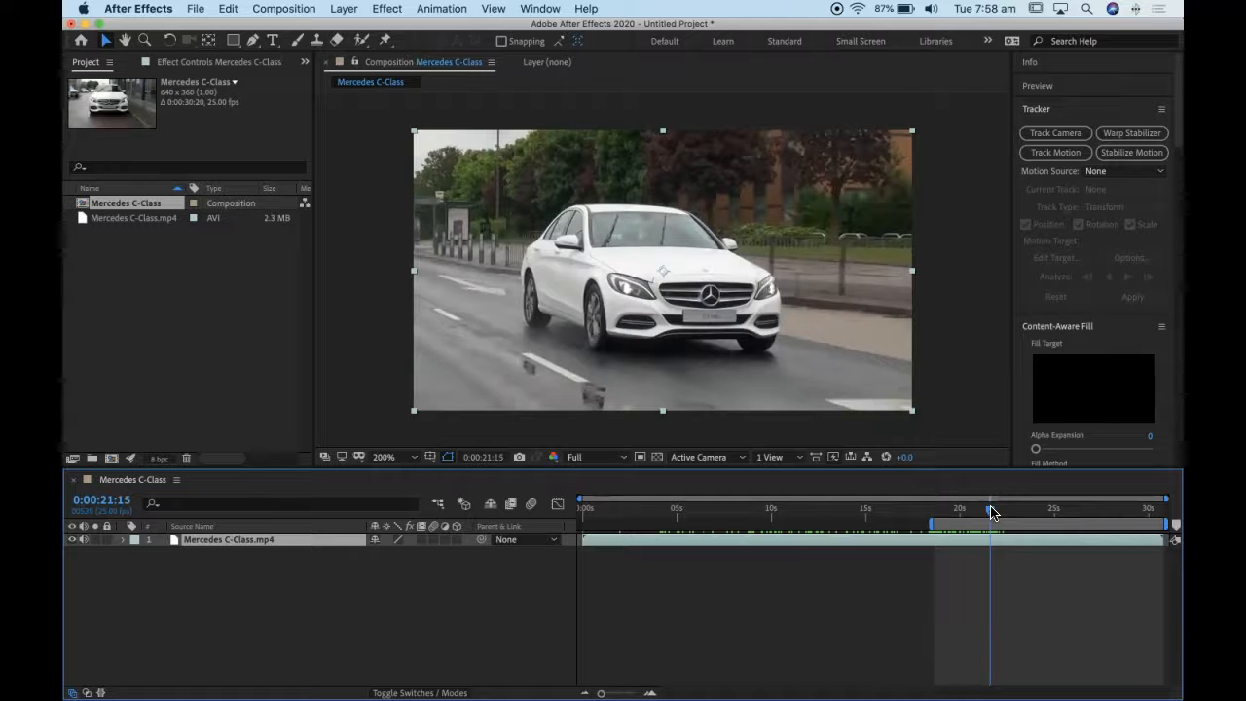
{"action": "key", "text": "super+Left"}
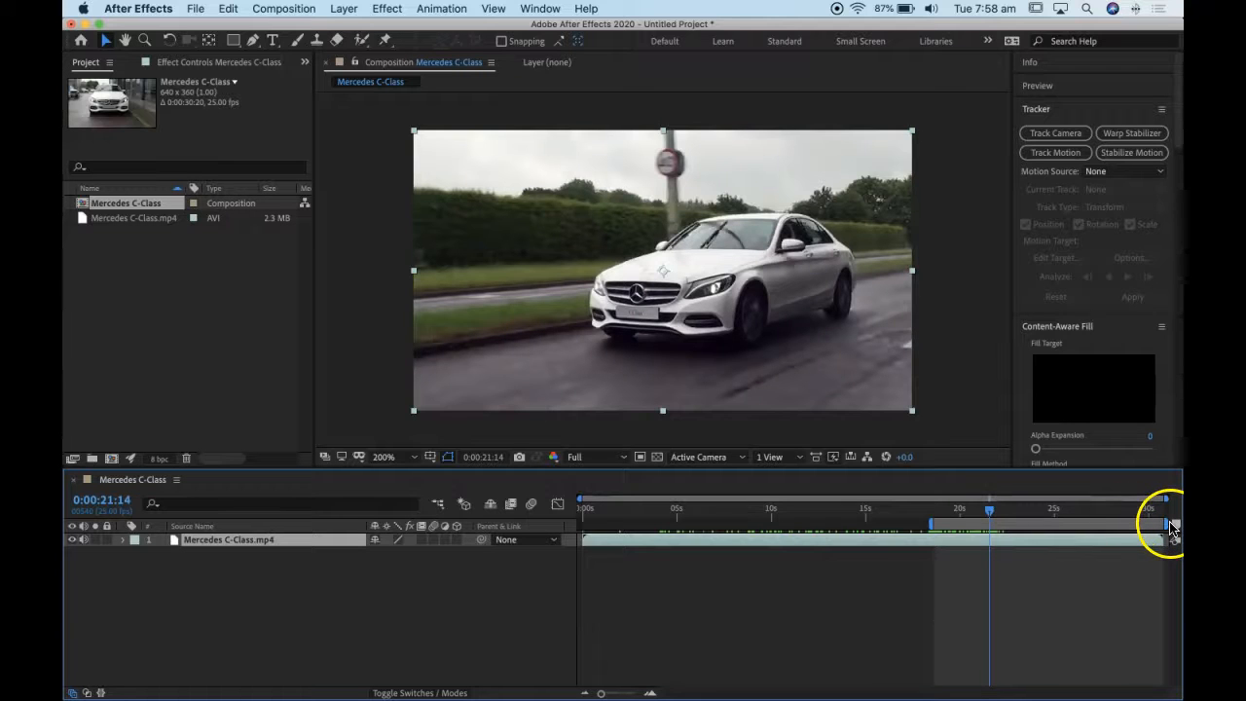
{"action": "left_click_drag", "start_coordinate": [1173, 525], "coordinate": [999, 527]}
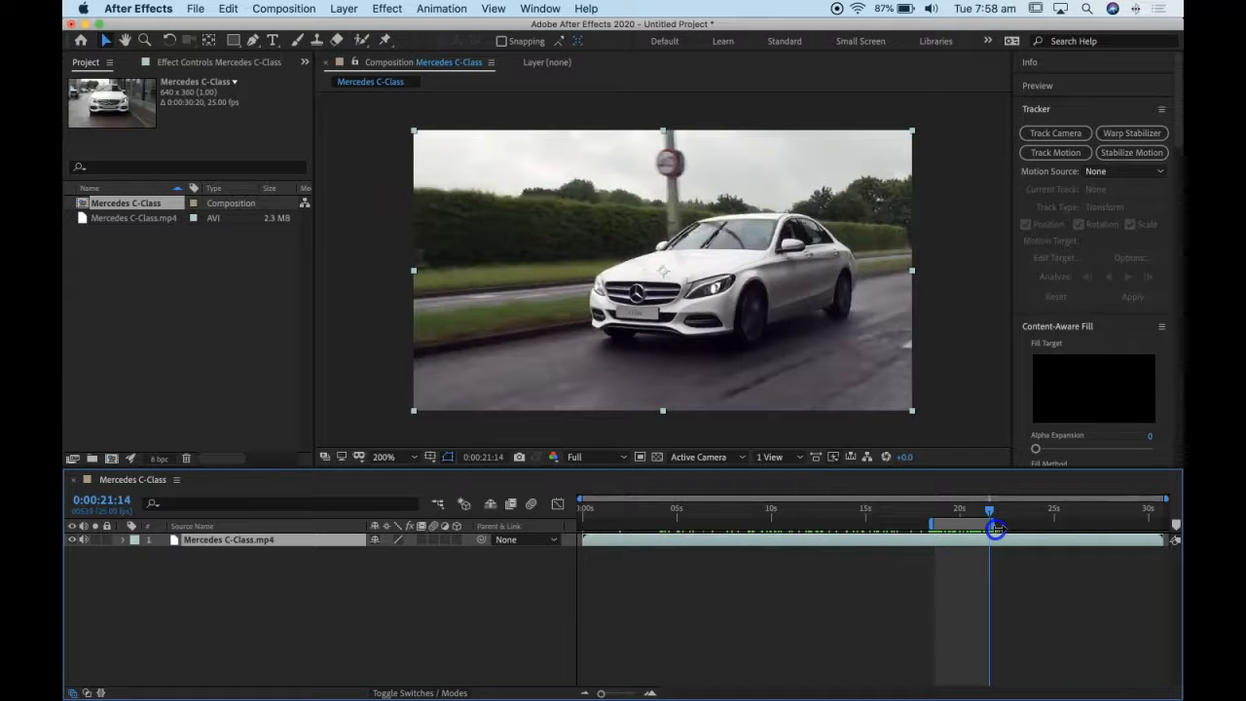
{"action": "left_click", "coordinate": [284, 8]}
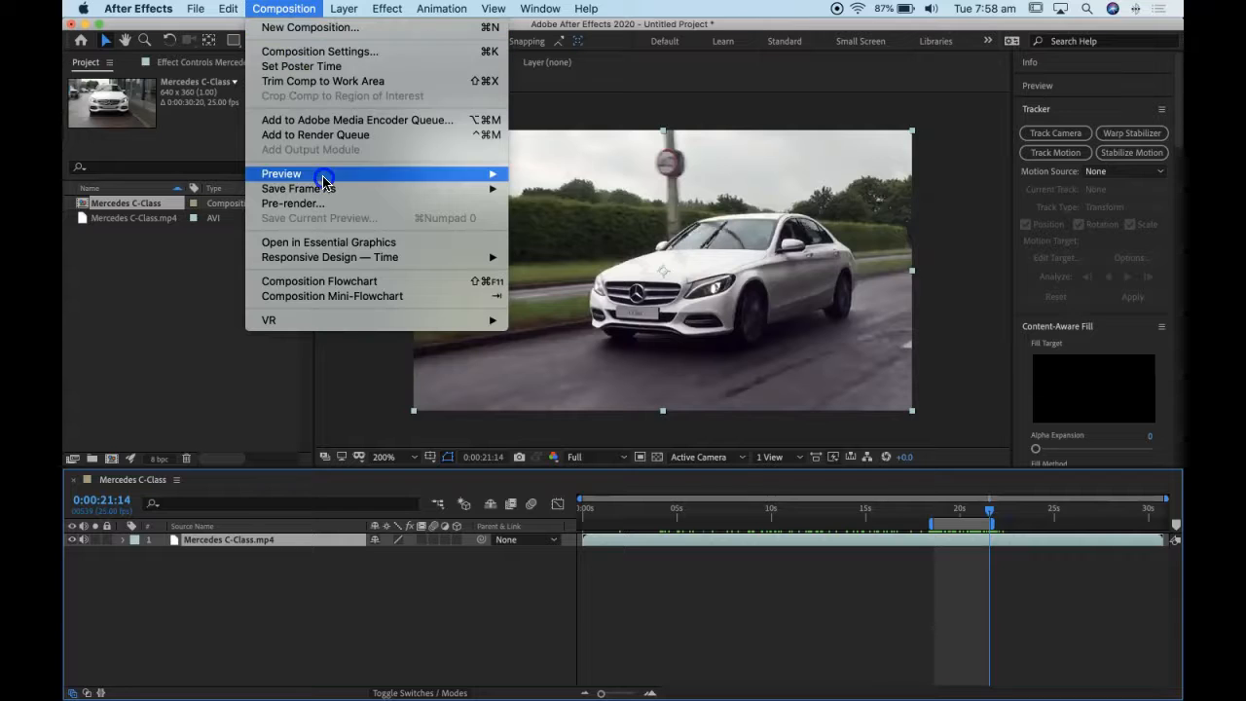
{"action": "left_click", "coordinate": [303, 81]}
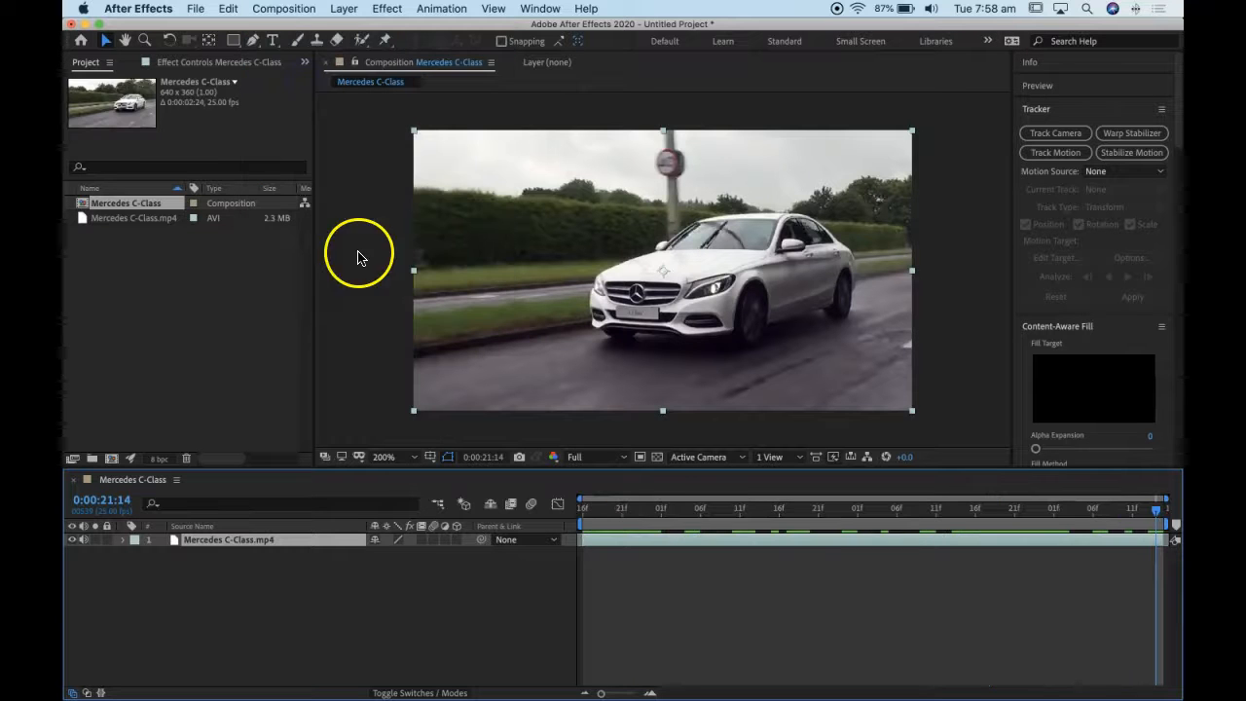
- Preview the trimmed composition from its beginning and return the playhead to its first frame at 0:00:18:16
{"action": "left_click_drag", "start_coordinate": [688, 505], "coordinate": [506, 516]}
{"action": "key", "text": "space"}
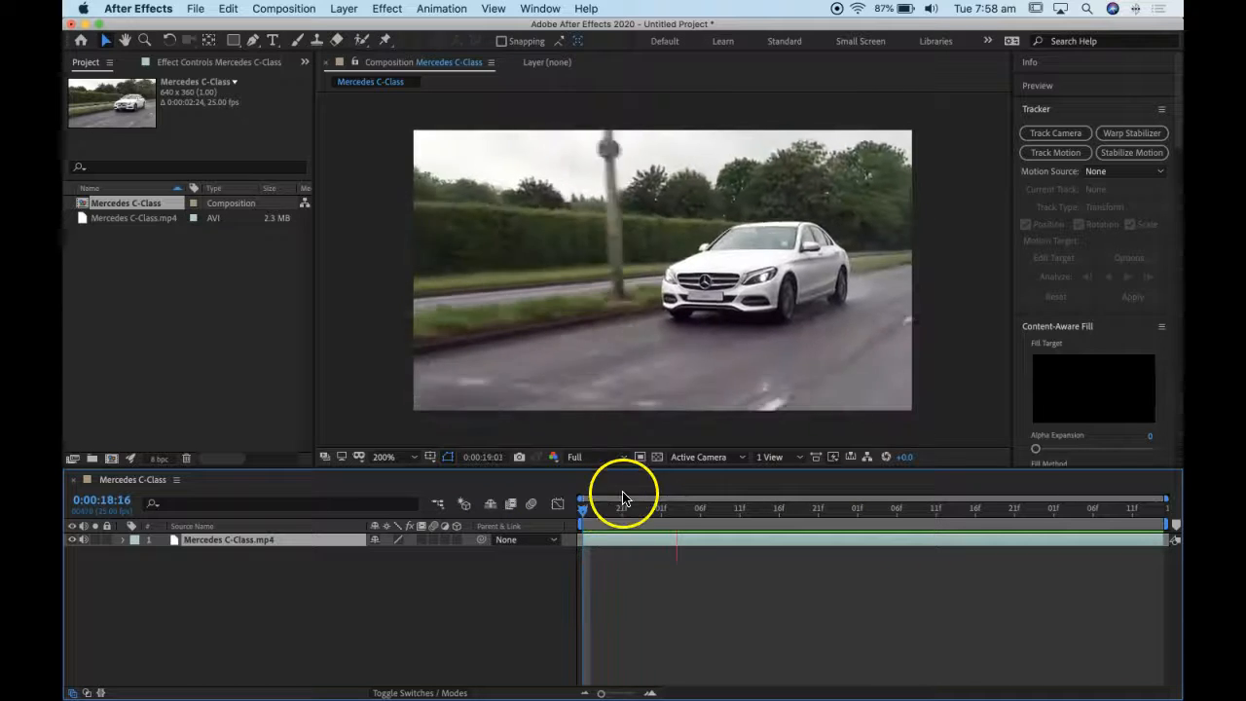
{"action": "key", "text": "space"}
{"action": "left_click_drag", "start_coordinate": [644, 514], "coordinate": [509, 514]}
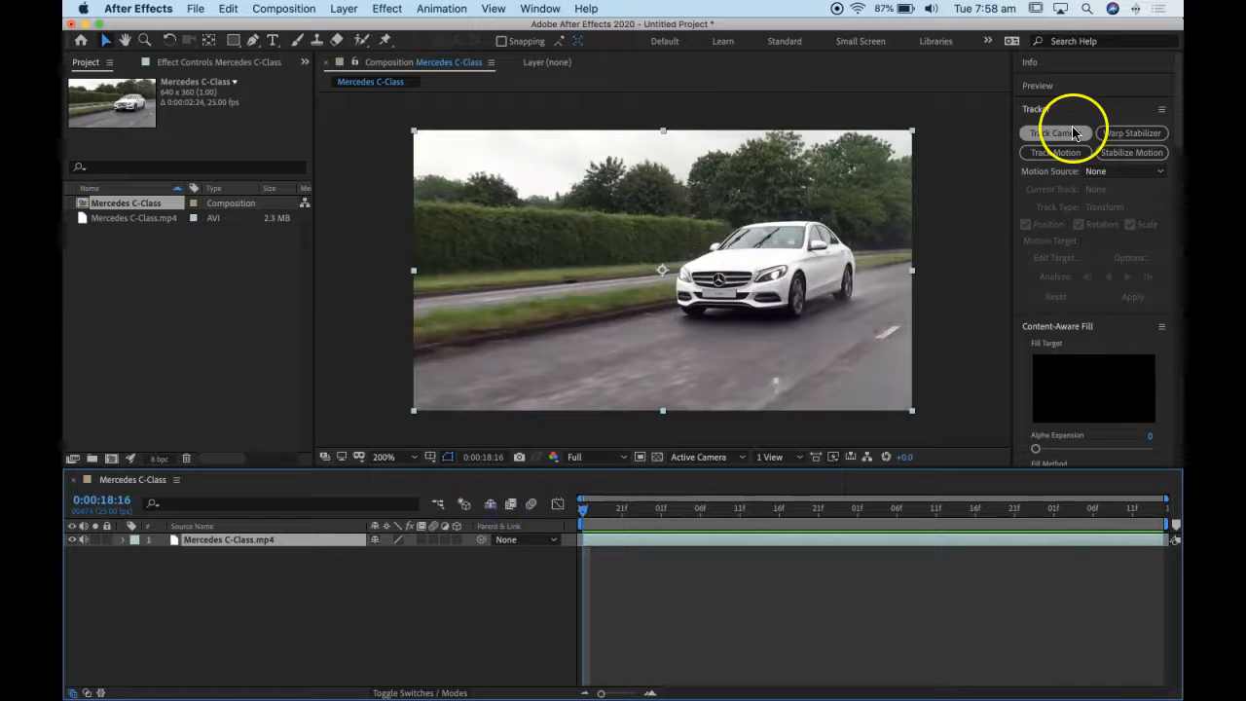
- Start motion tracking on the Mercedes C-Class.mp4 layer
{"action": "left_click", "coordinate": [540, 9]}
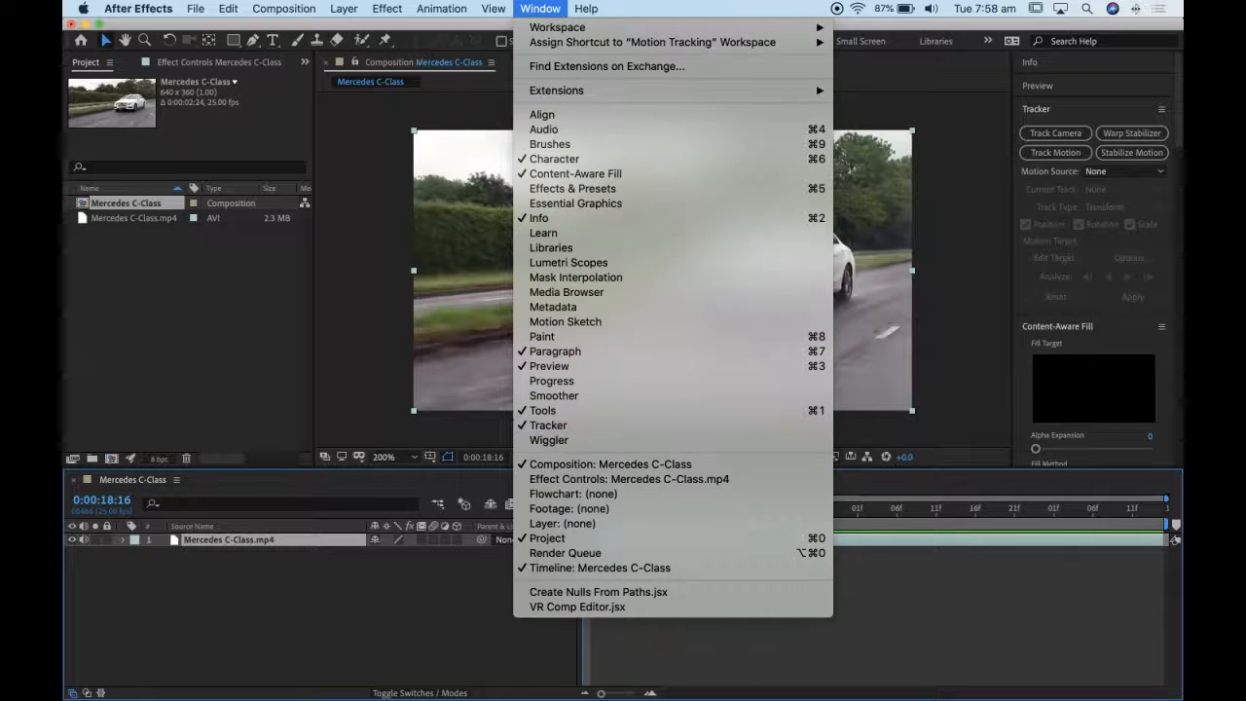
{"action": "left_click", "coordinate": [946, 97]}
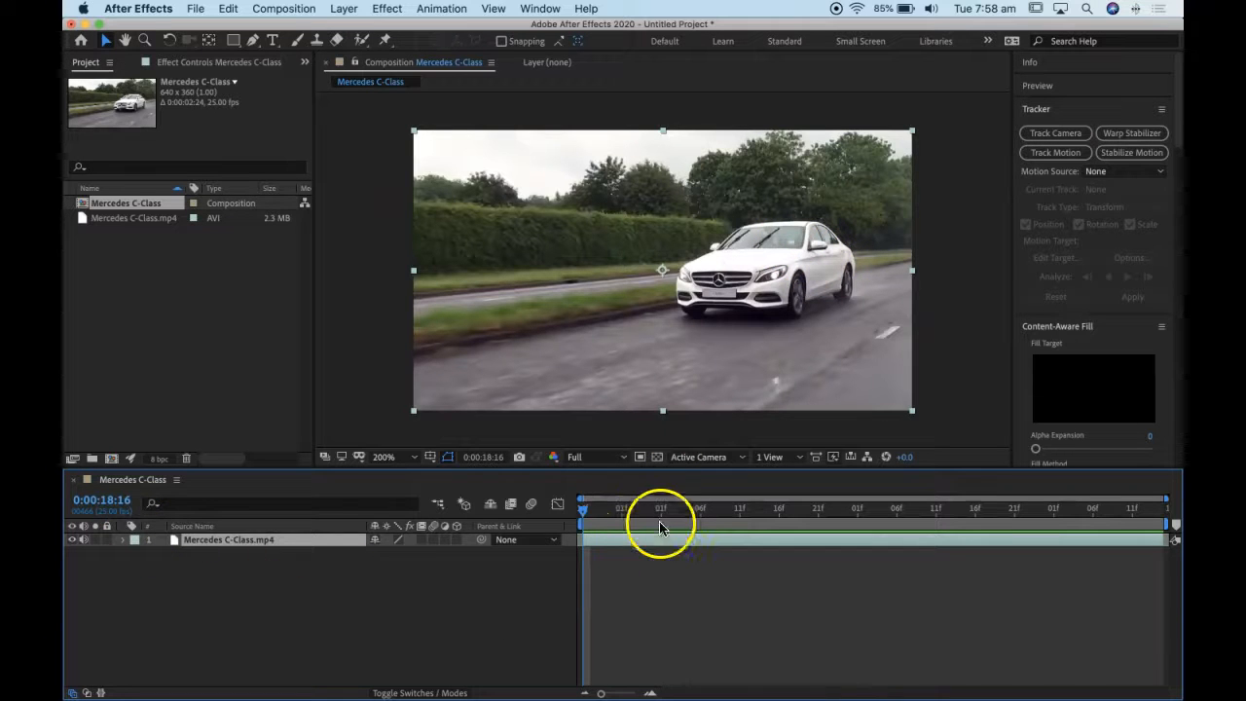
{"action": "left_click", "coordinate": [244, 542]}
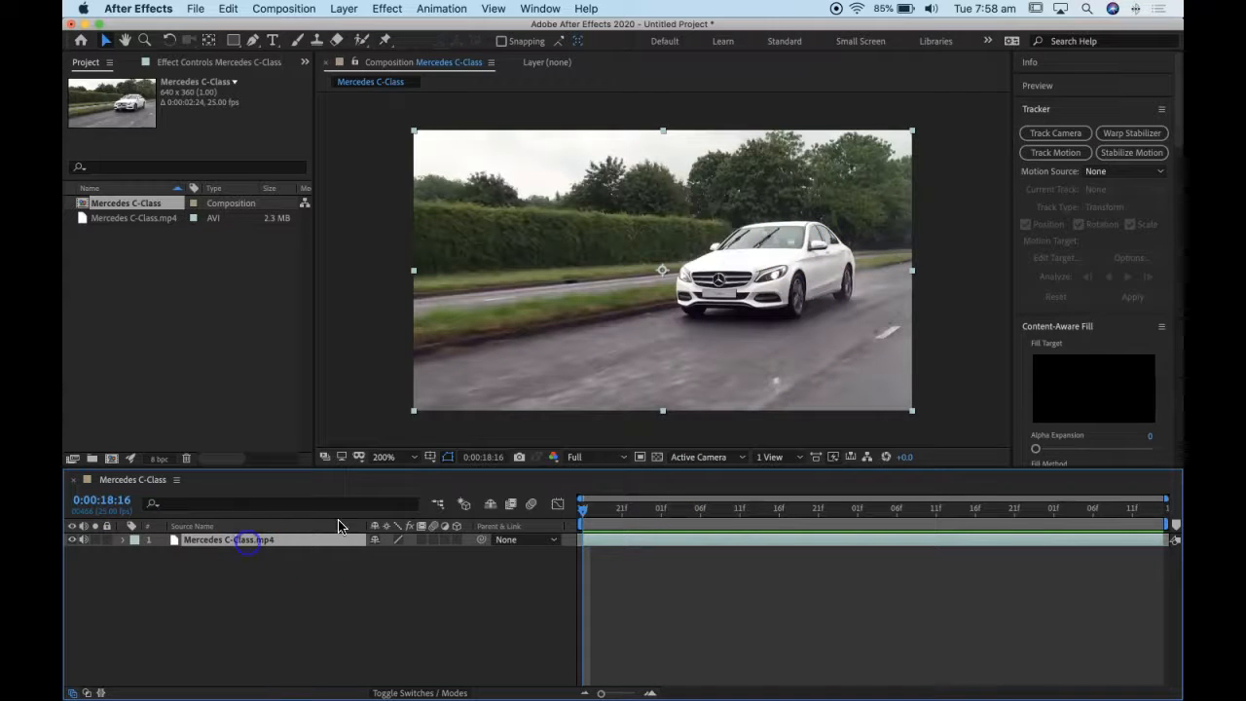
{"action": "left_click", "coordinate": [1041, 153]}
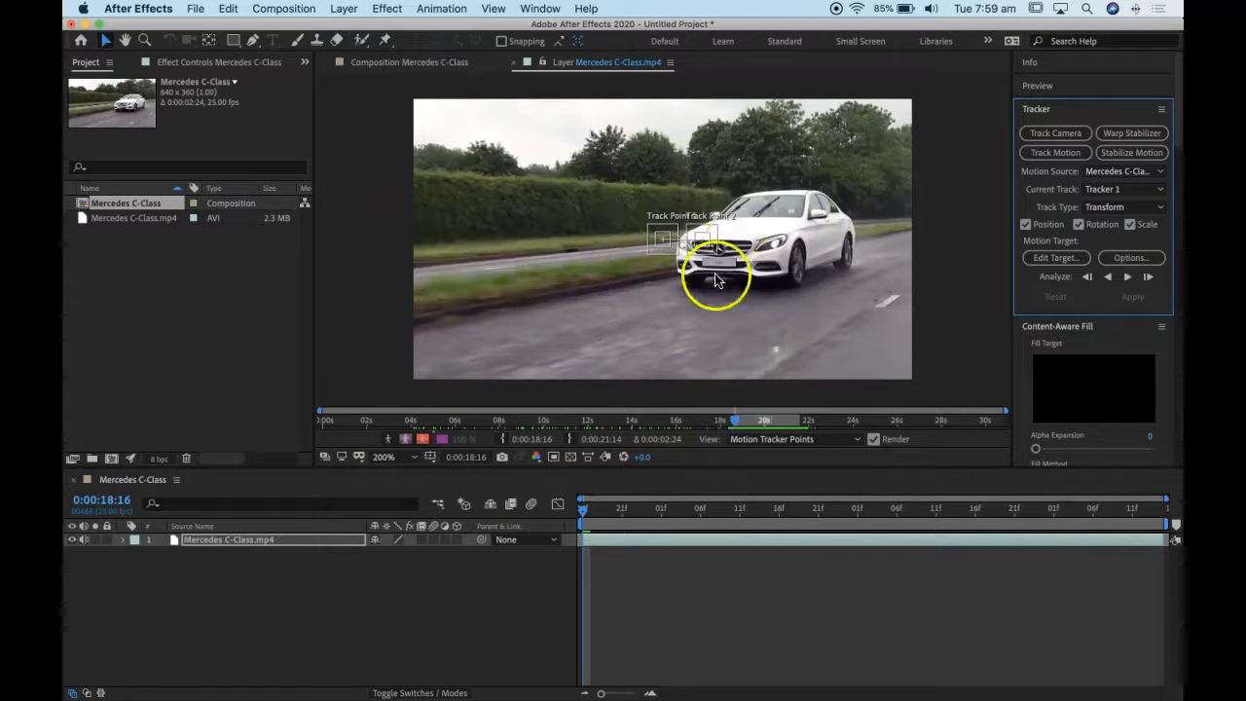
- Place Track Point 2 on the car's lit headlight beside the front wheel and Track Point 1 on the opposite headlight
{"action": "scroll", "coordinate": [658, 259], "scroll_direction": "up", "scroll_amount": 2}
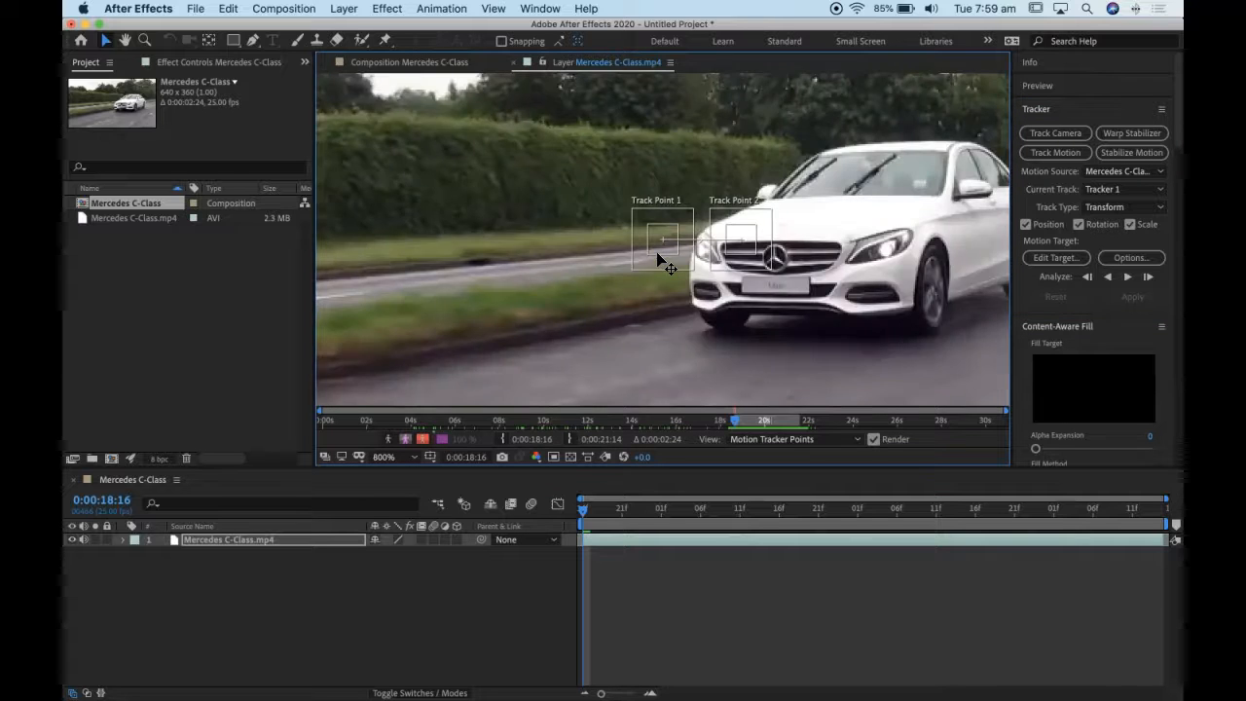
{"action": "scroll", "coordinate": [658, 257], "scroll_direction": "up", "scroll_amount": 1}
{"action": "left_click_drag", "start_coordinate": [865, 295], "coordinate": [650, 271]}
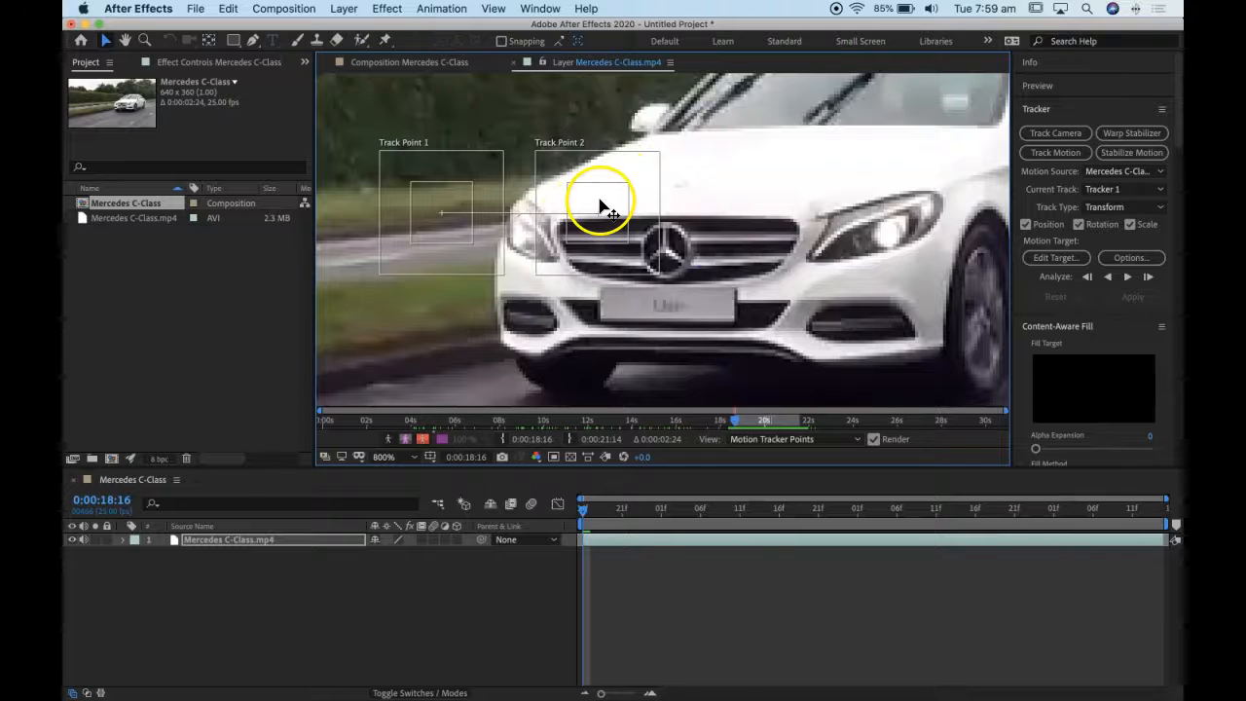
{"action": "left_click_drag", "start_coordinate": [603, 197], "coordinate": [890, 222]}
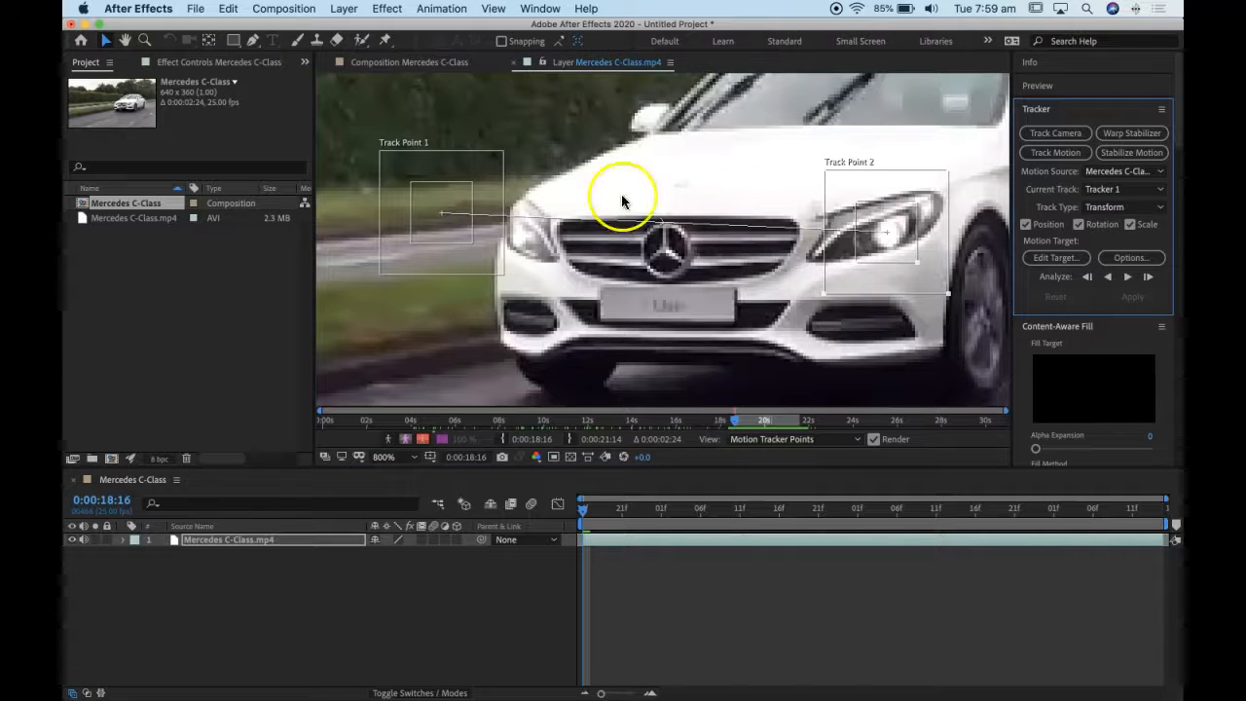
{"action": "left_click_drag", "start_coordinate": [440, 204], "coordinate": [517, 215]}
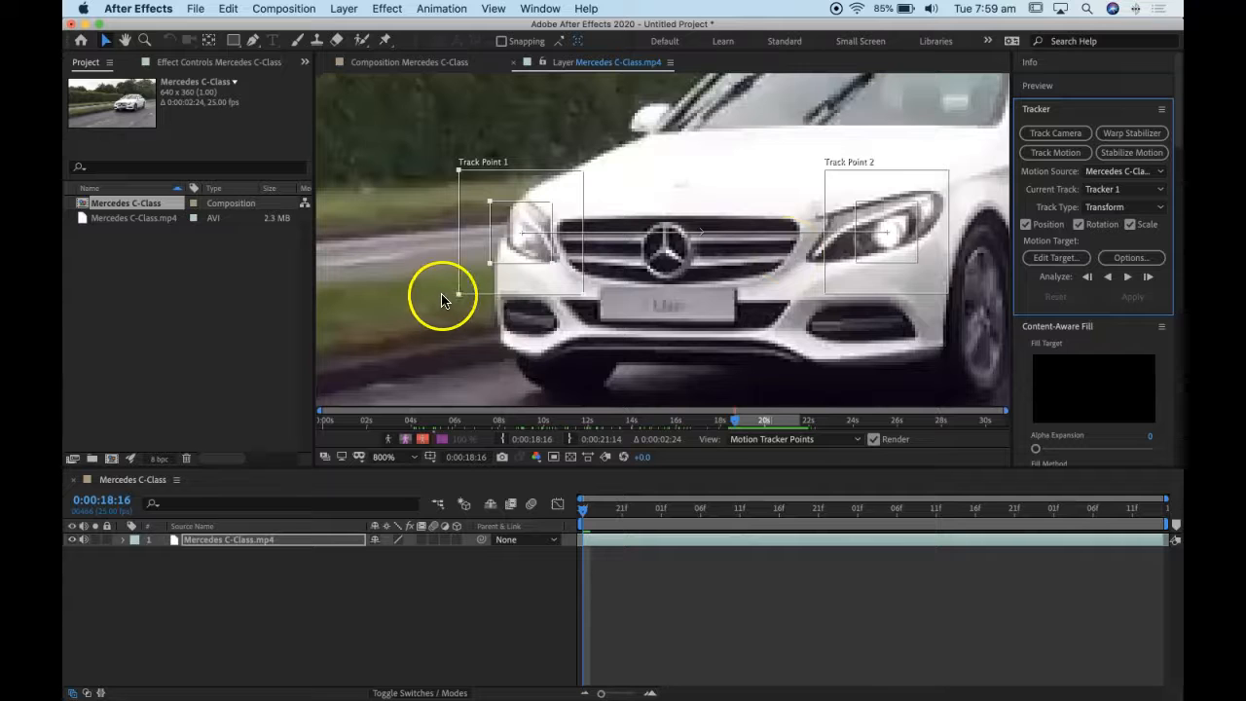
- Enlarge the feature and search regions of Track Point 1 so they surround its headlight
{"action": "mouse_move", "coordinate": [583, 294]}
{"action": "left_mouse_down"}
{"action": "mouse_move", "coordinate": [619, 304]}
{"action": "mouse_move", "coordinate": [604, 302]}
{"action": "left_mouse_up"}
{"action": "mouse_move", "coordinate": [553, 263]}
{"action": "left_mouse_down"}
{"action": "mouse_move", "coordinate": [564, 269]}
{"action": "mouse_move", "coordinate": [552, 257]}
{"action": "left_mouse_up"}
{"action": "left_click_drag", "start_coordinate": [570, 197], "coordinate": [555, 204]}
{"action": "left_click_drag", "start_coordinate": [502, 234], "coordinate": [502, 234]}
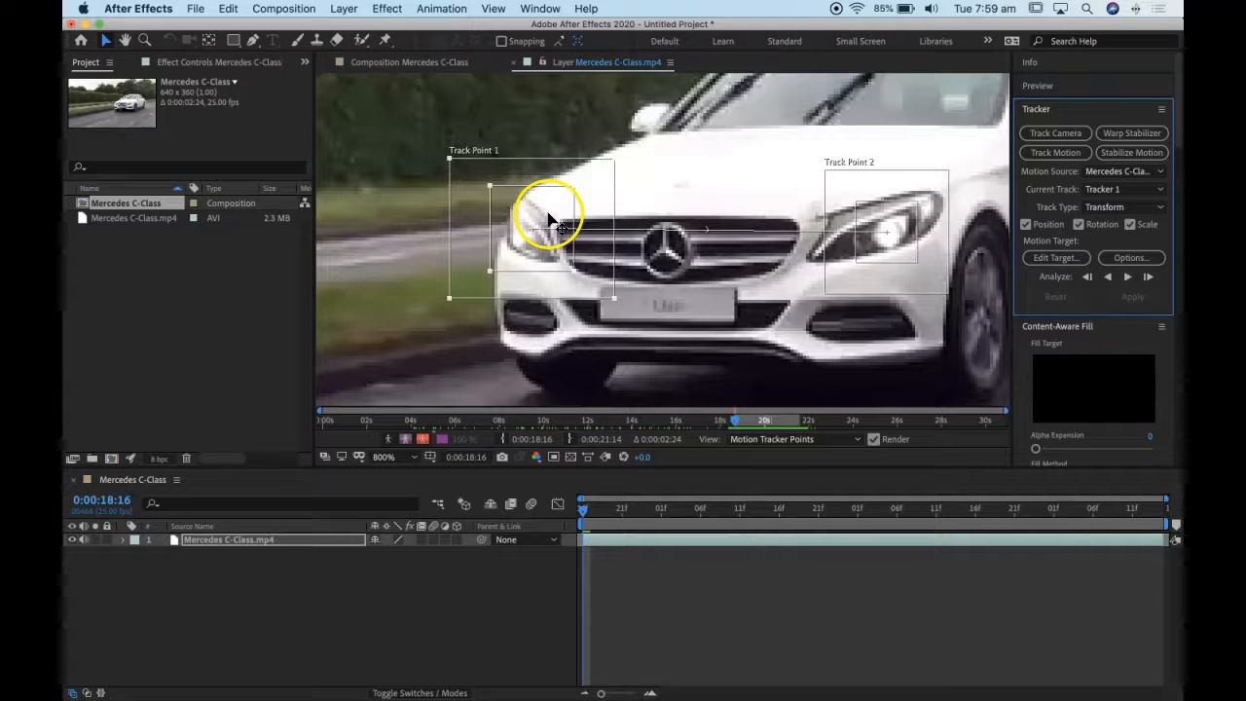
{"action": "left_click_drag", "start_coordinate": [455, 154], "coordinate": [455, 151]}
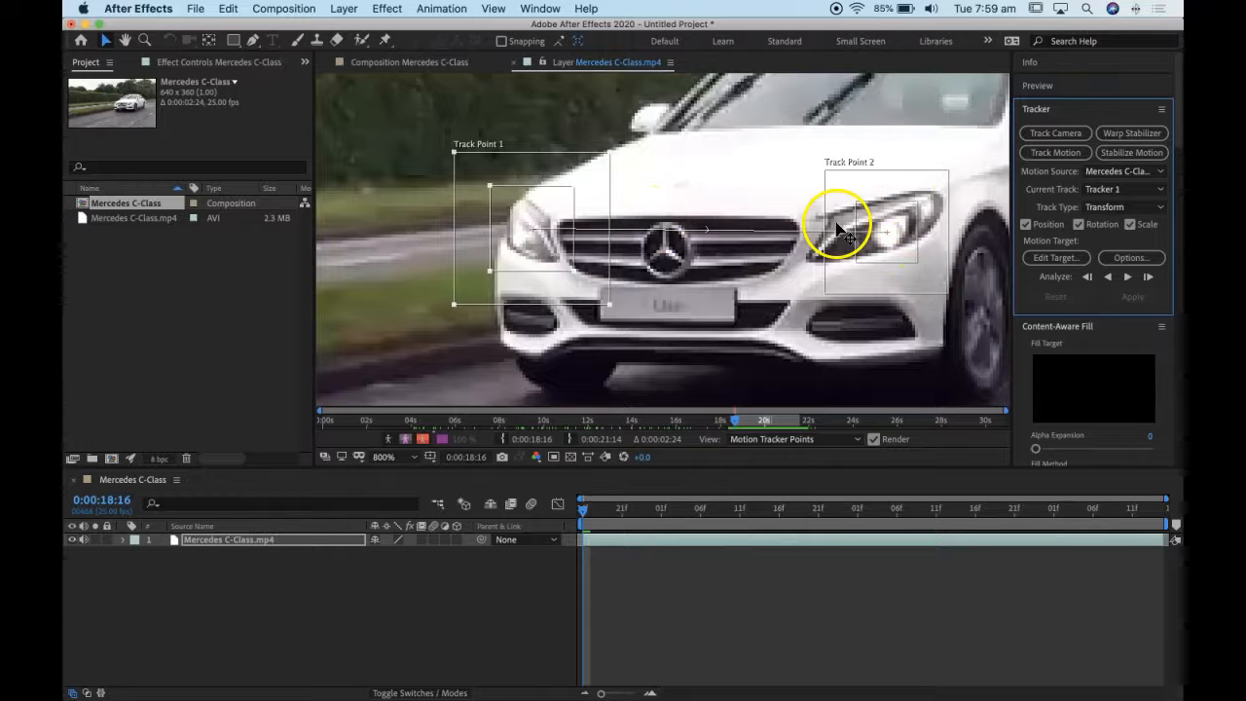
- Enlarge the feature and search regions of Track Point 2 so they enclose the whole lit headlight
{"action": "left_click", "coordinate": [840, 190]}
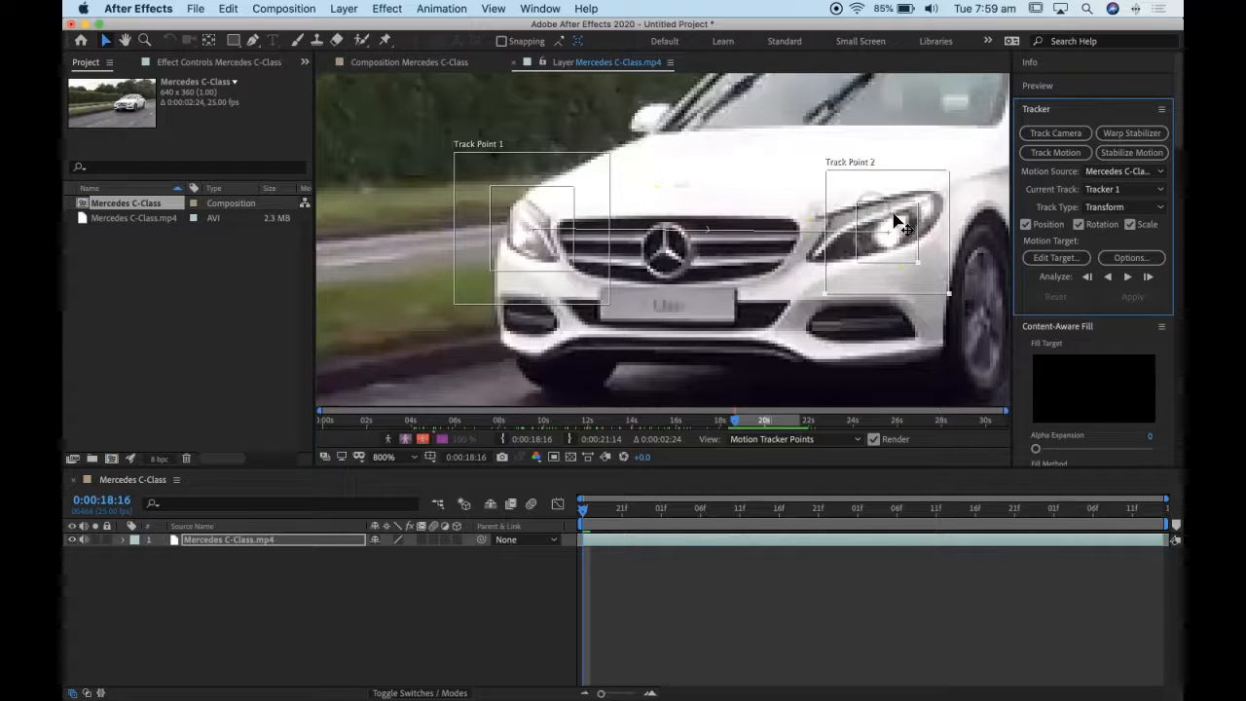
{"action": "mouse_move", "coordinate": [913, 206]}
{"action": "left_mouse_down"}
{"action": "mouse_move", "coordinate": [935, 191]}
{"action": "mouse_move", "coordinate": [915, 199]}
{"action": "mouse_move", "coordinate": [925, 195]}
{"action": "left_mouse_up"}
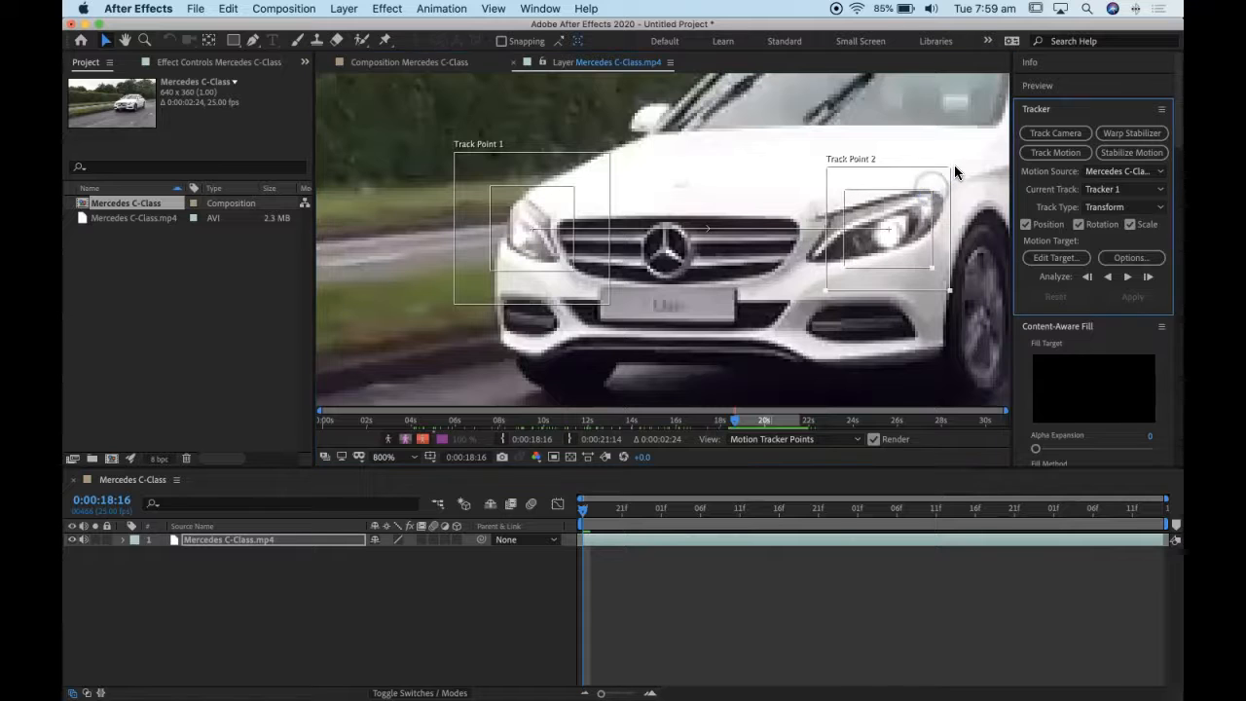
{"action": "mouse_move", "coordinate": [950, 167]}
{"action": "left_mouse_down"}
{"action": "mouse_move", "coordinate": [987, 163]}
{"action": "mouse_move", "coordinate": [928, 201]}
{"action": "mouse_move", "coordinate": [953, 174]}
{"action": "left_mouse_up"}
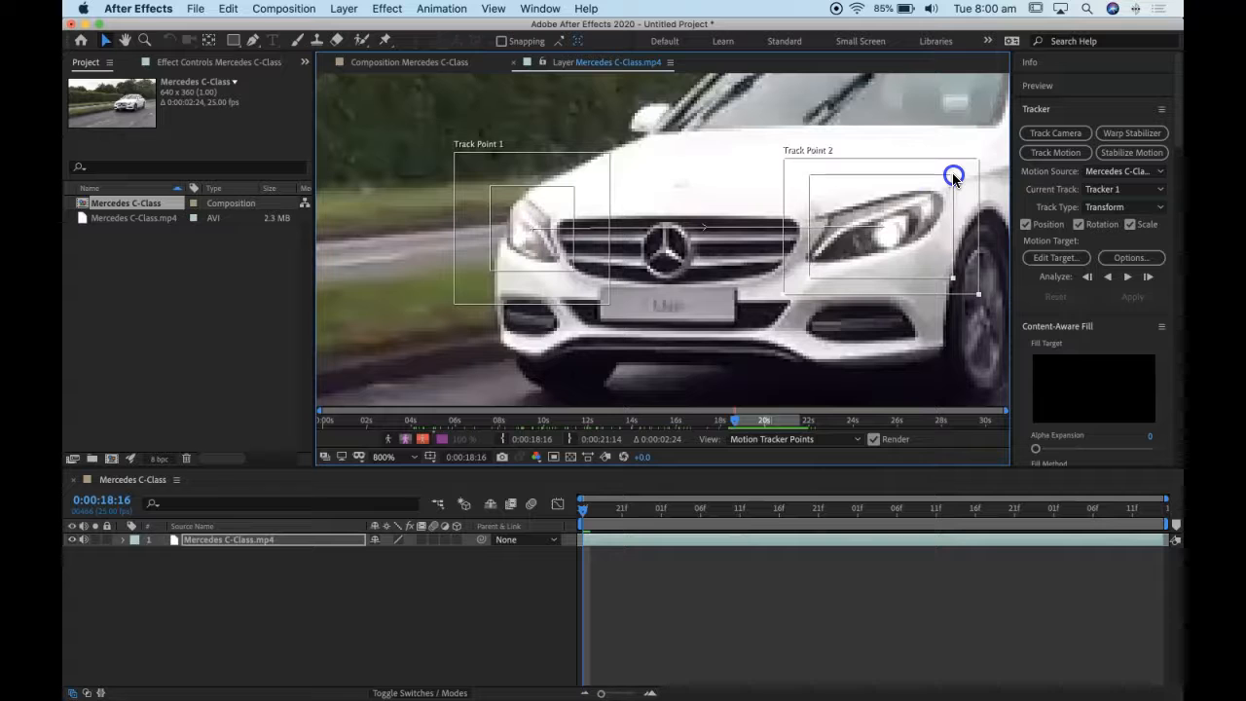
{"action": "left_click_drag", "start_coordinate": [808, 275], "coordinate": [803, 278]}
{"action": "left_click_drag", "start_coordinate": [867, 251], "coordinate": [863, 251]}
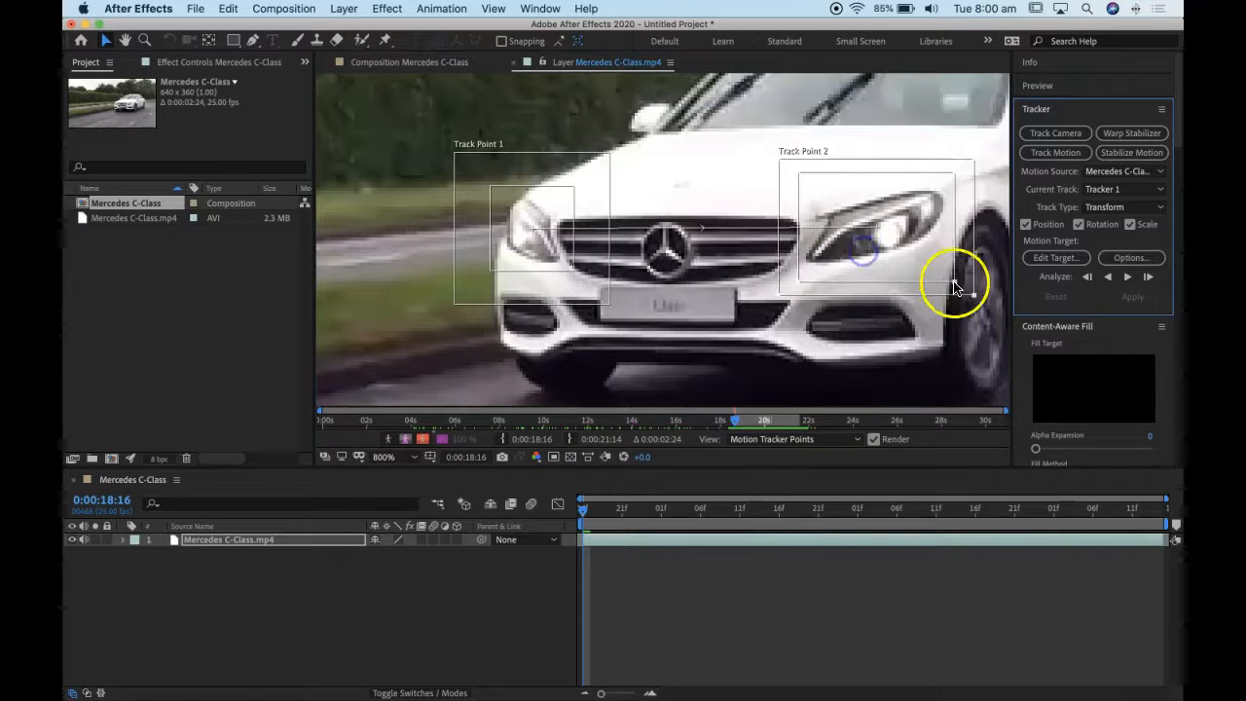
{"action": "left_click_drag", "start_coordinate": [974, 294], "coordinate": [985, 308]}
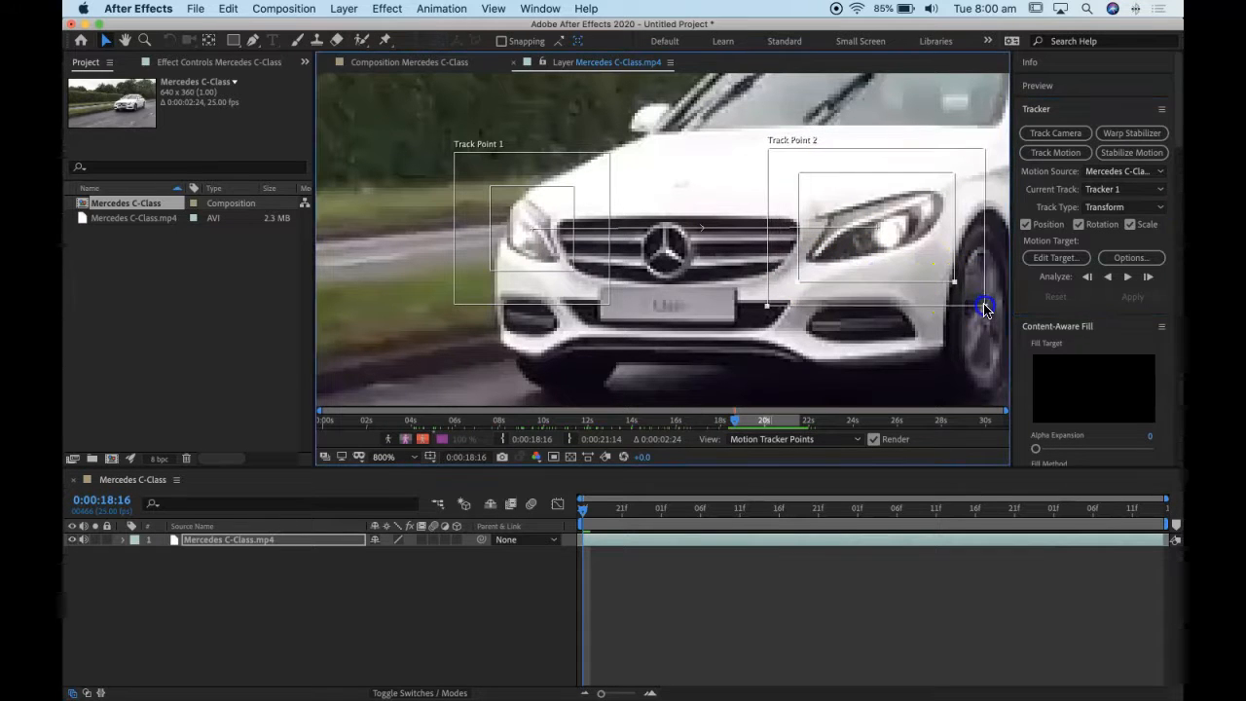
- Fine-tune the attach points of both track points so each sits on its headlight
{"action": "left_click", "coordinate": [876, 230]}
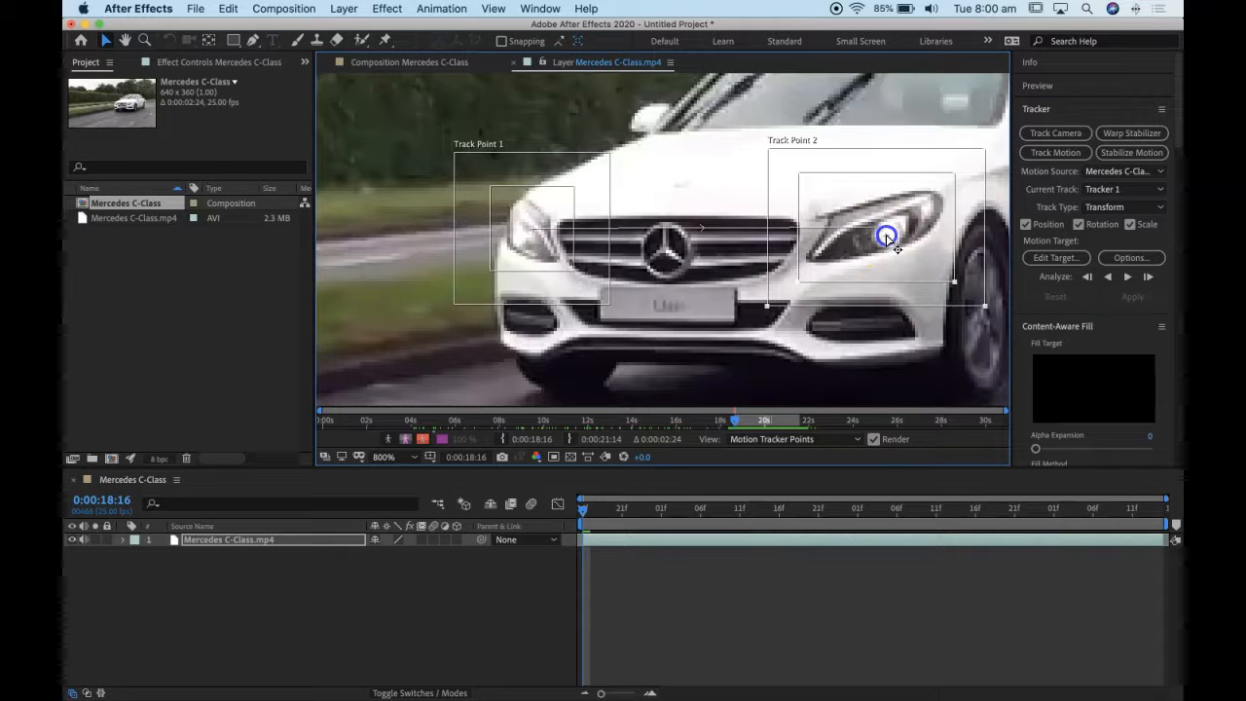
{"action": "left_click_drag", "start_coordinate": [887, 235], "coordinate": [888, 235]}
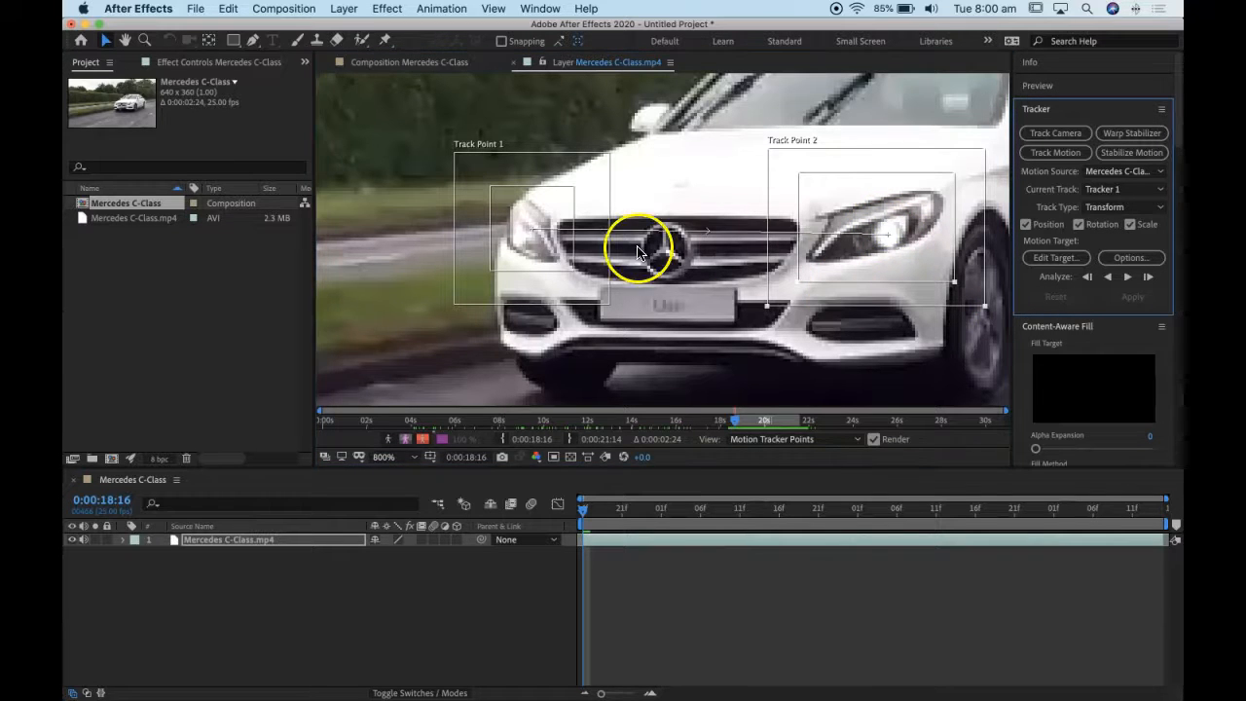
{"action": "left_click", "coordinate": [531, 230]}
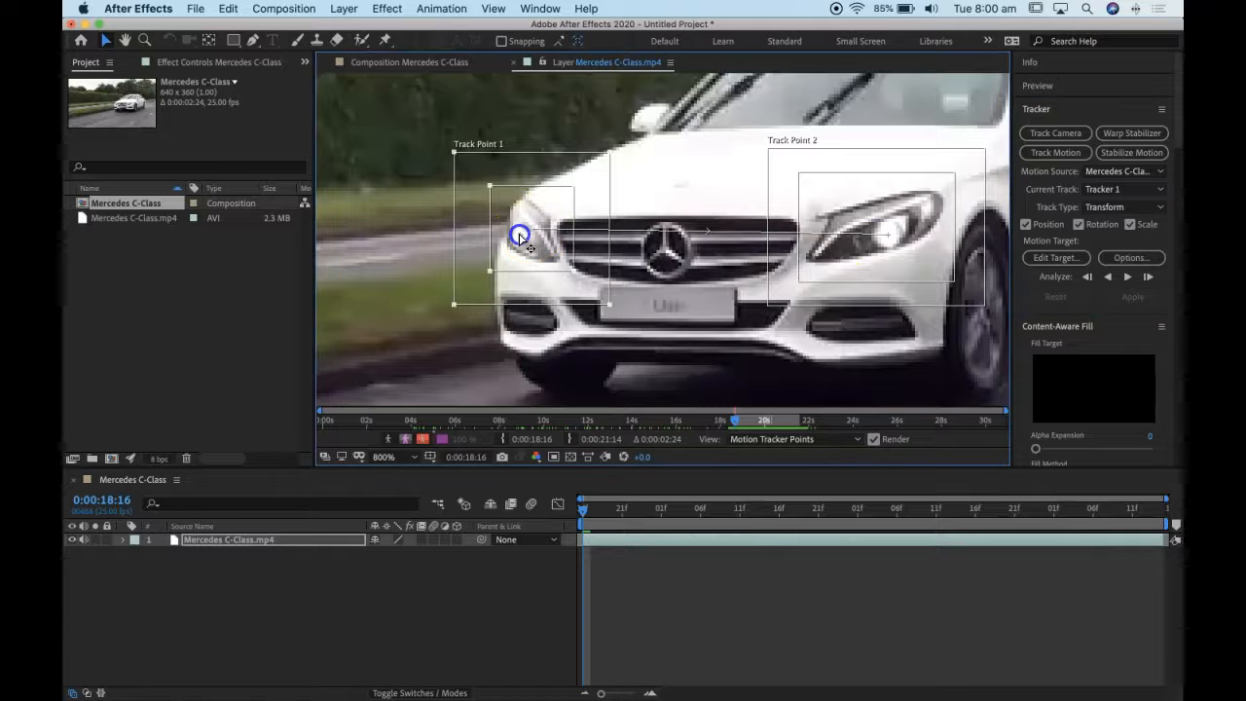
{"action": "left_click_drag", "start_coordinate": [519, 237], "coordinate": [520, 236]}
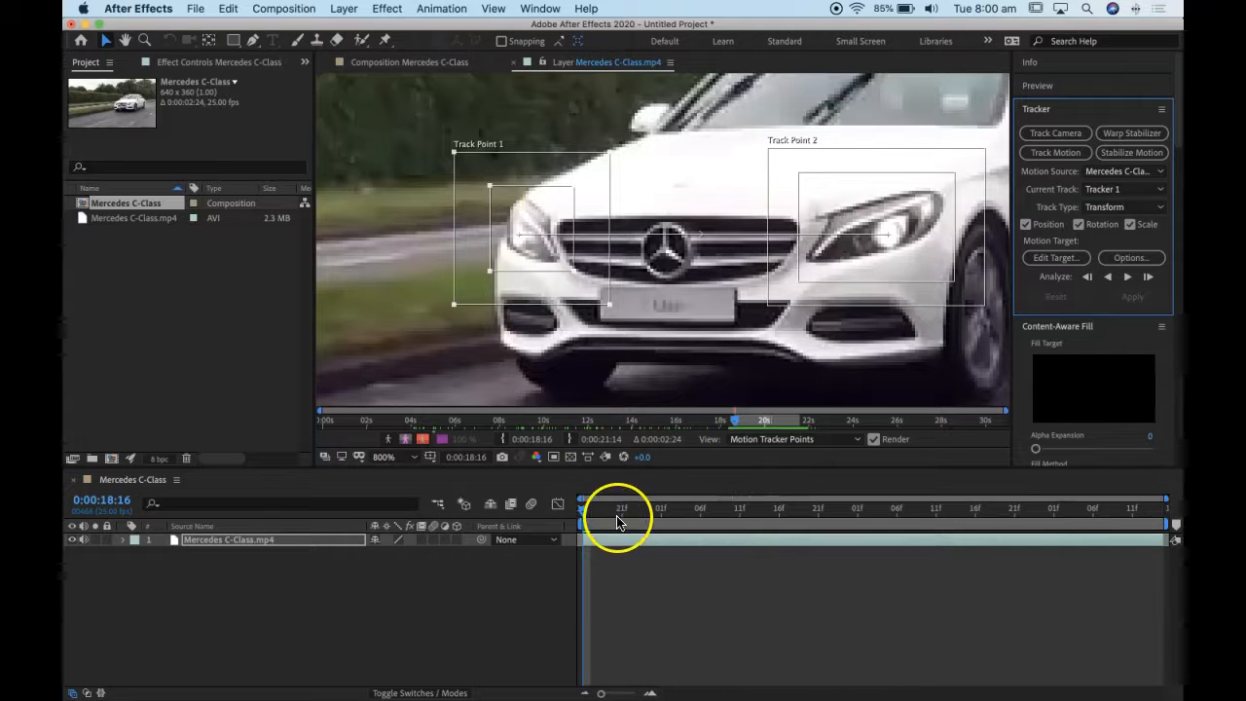
- Analyze both headlight track points forward from the clip's first frame at 0:00:18:16
{"action": "left_click", "coordinate": [583, 515]}
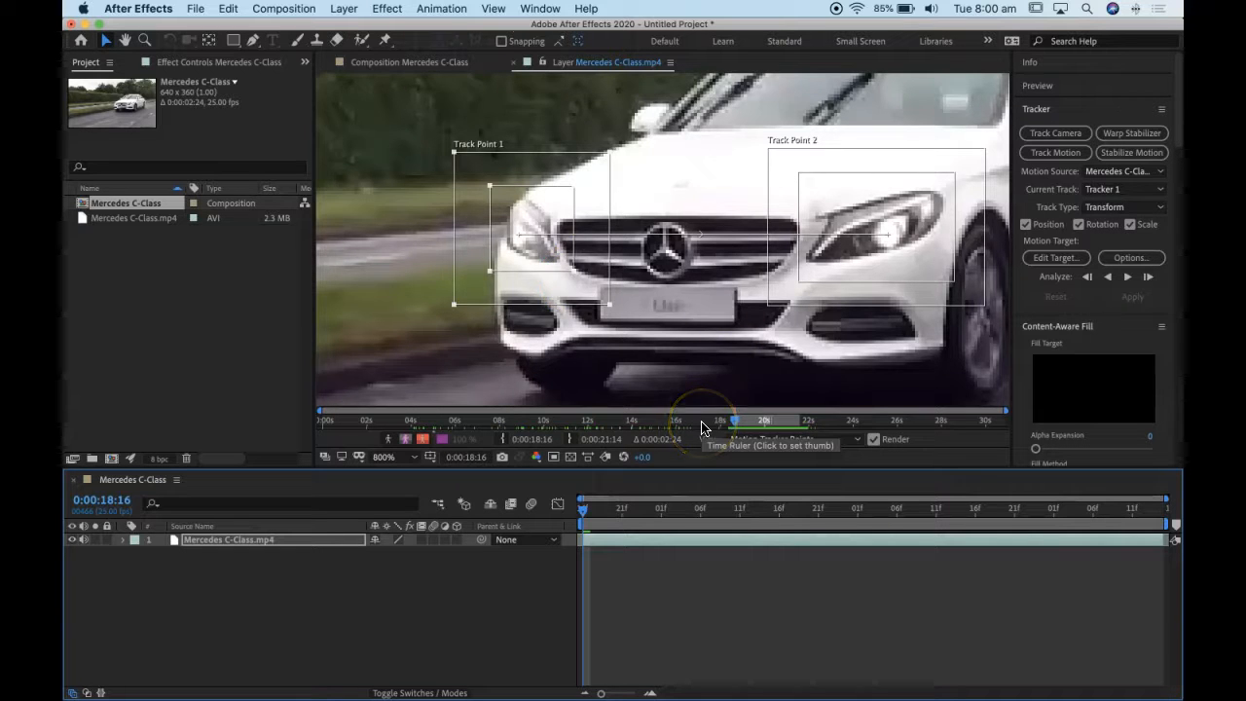
{"action": "key", "text": "comma"}
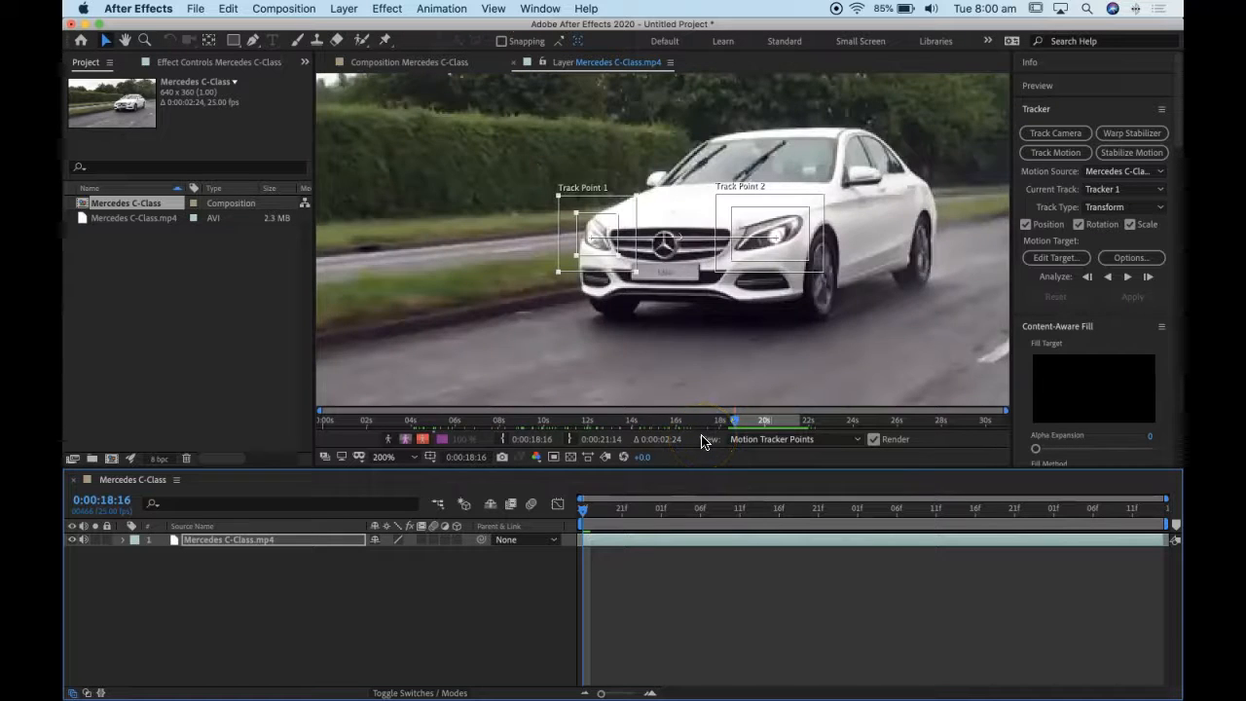
{"action": "key", "text": "comma"}
{"action": "key", "text": "period"}
{"action": "key", "text": "comma"}
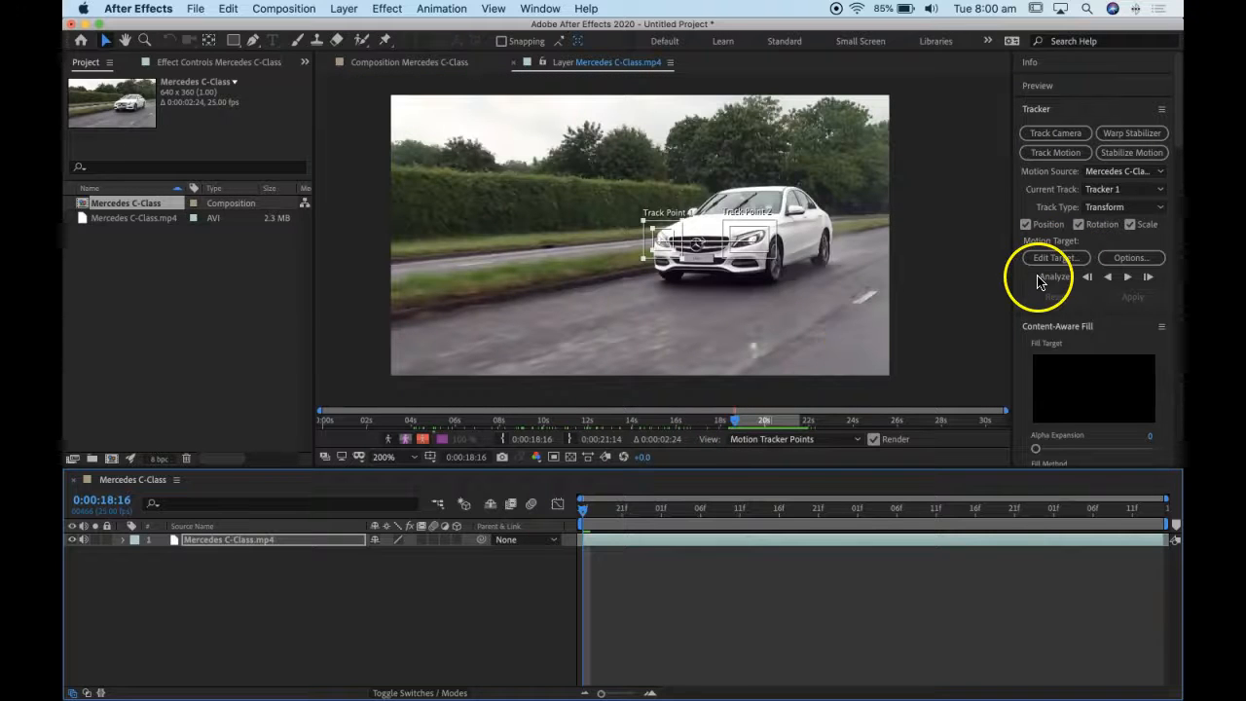
{"action": "left_click", "coordinate": [1127, 279]}
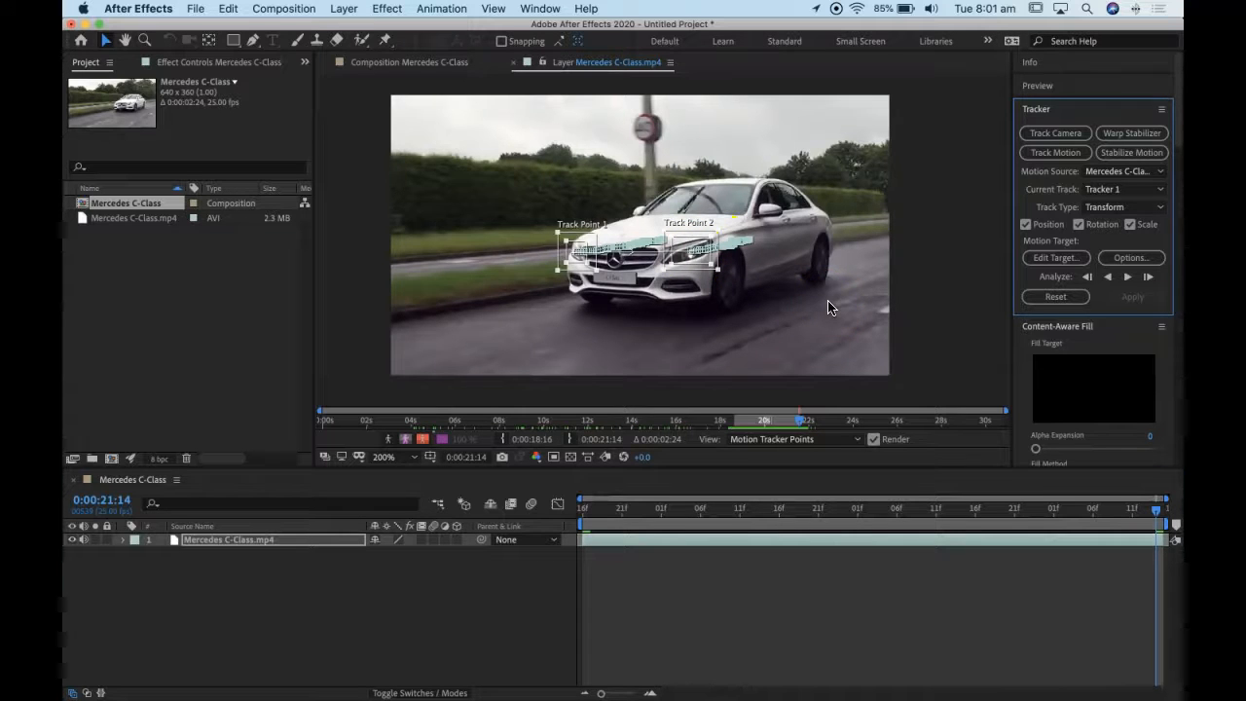
{"action": "key", "text": "period"}
{"action": "key", "text": "period"}
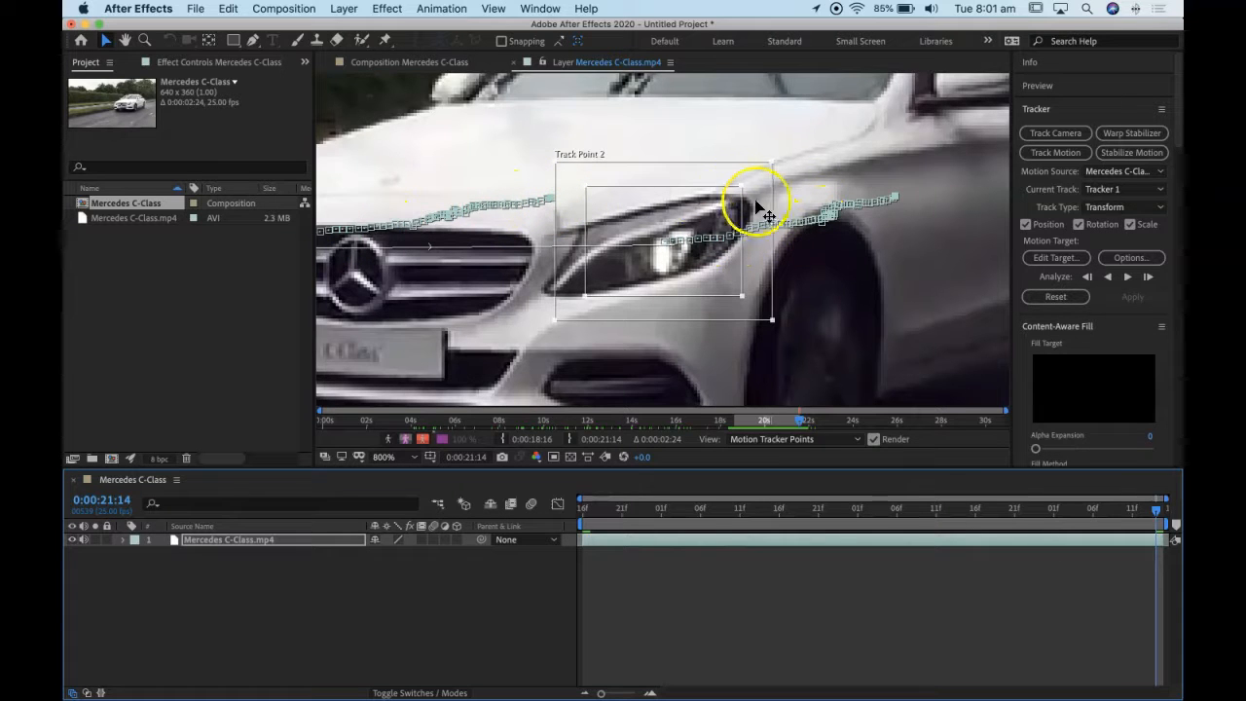
{"action": "key", "text": "comma"}
{"action": "key", "text": "comma"}
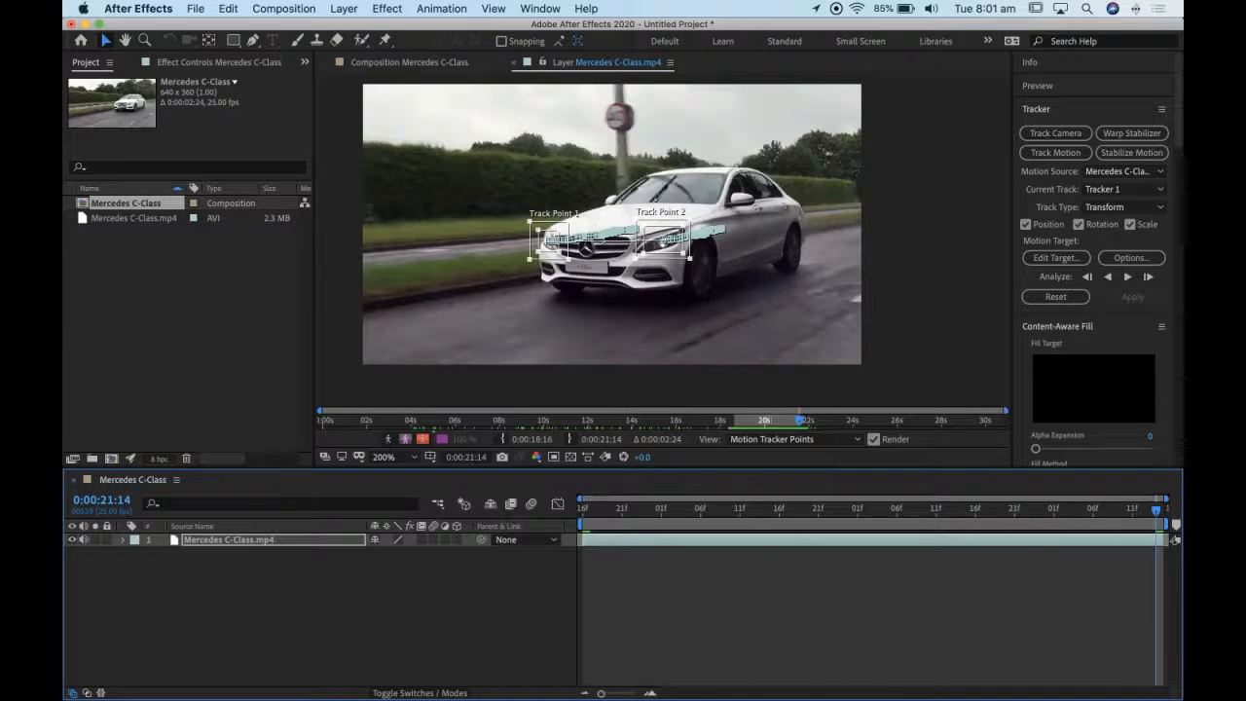
- Add a null object layer and set it as the tracker's motion target
{"action": "left_click", "coordinate": [343, 8]}
{"action": "mouse_move", "coordinate": [344, 27]}
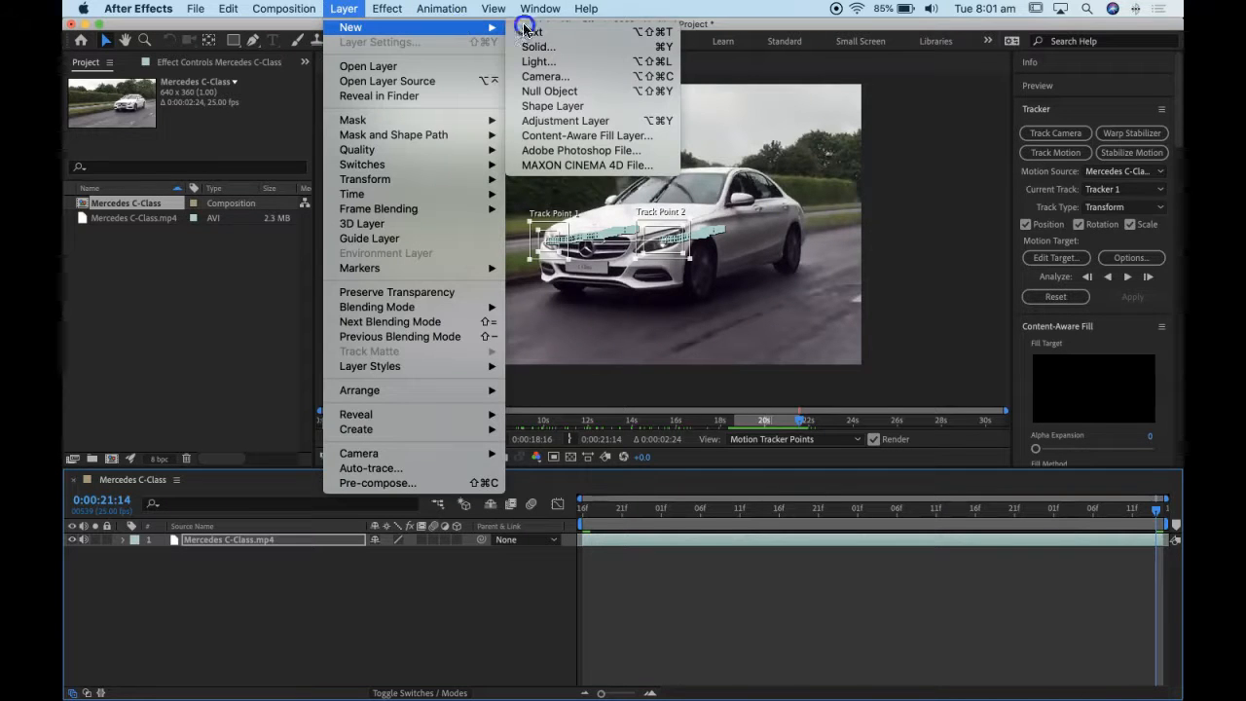
{"action": "left_click", "coordinate": [561, 87]}
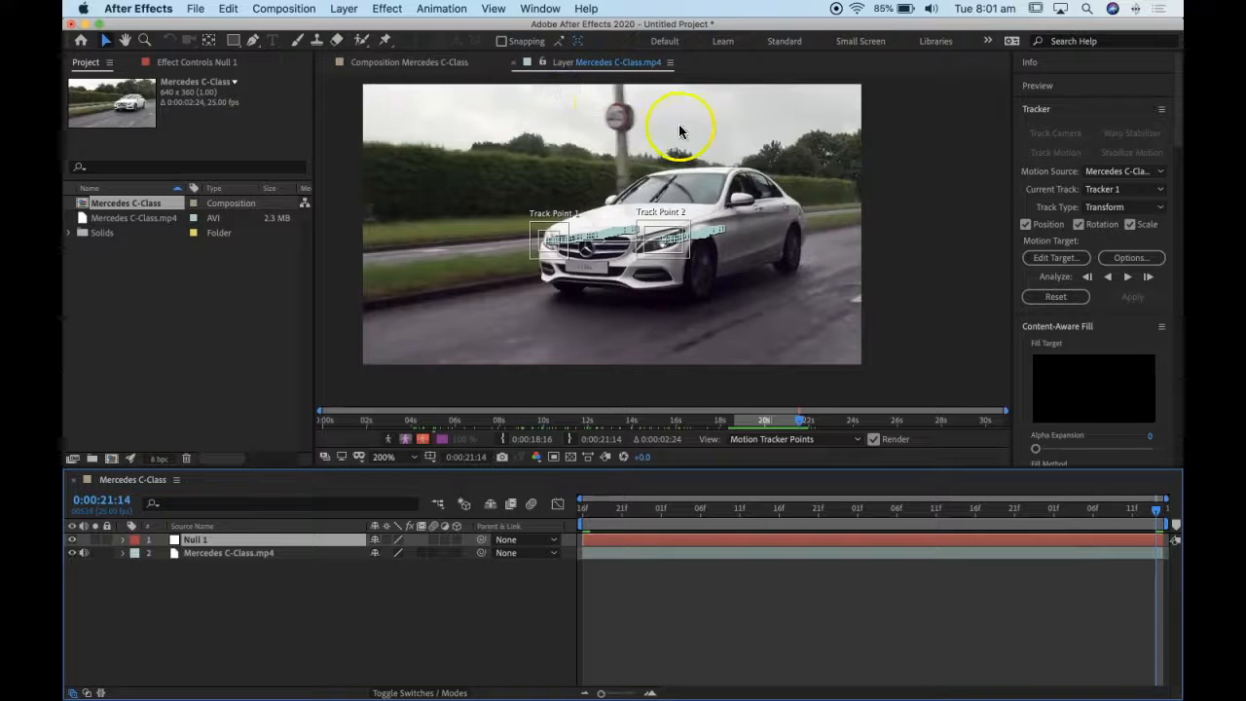
{"action": "left_click", "coordinate": [1056, 258]}
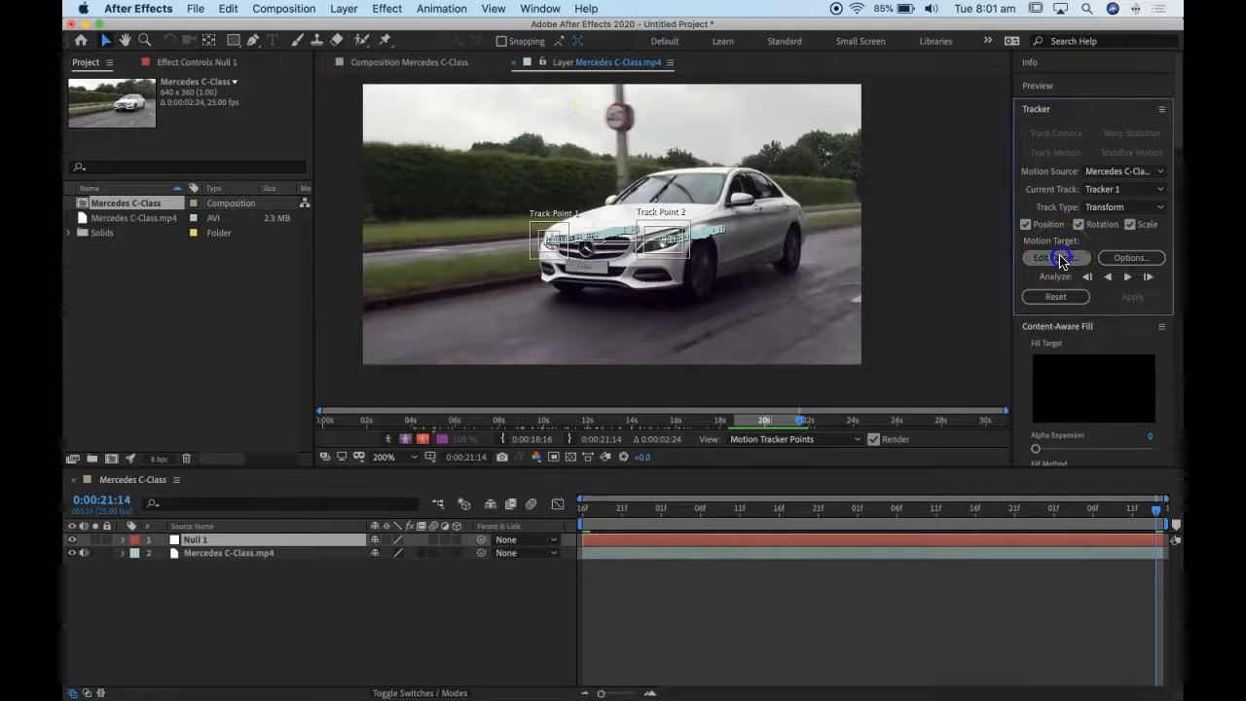
{"action": "left_click_drag", "start_coordinate": [1120, 136], "coordinate": [650, 131]}
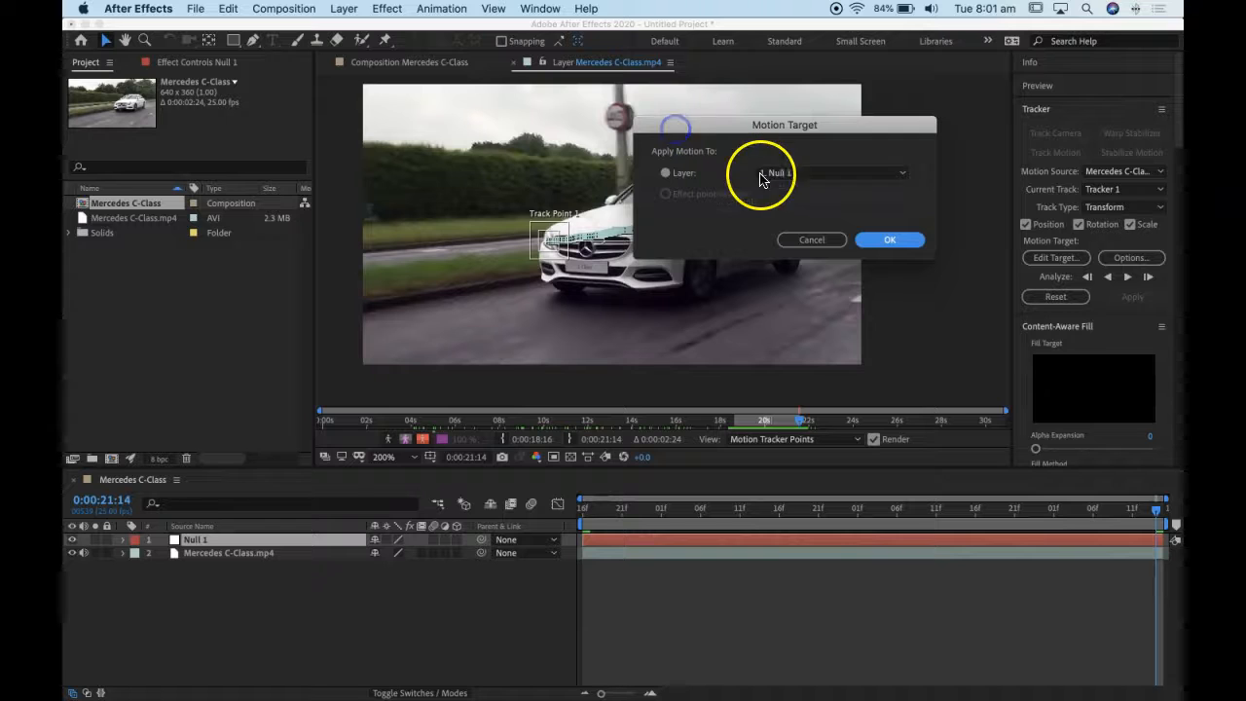
{"action": "left_click", "coordinate": [892, 241]}
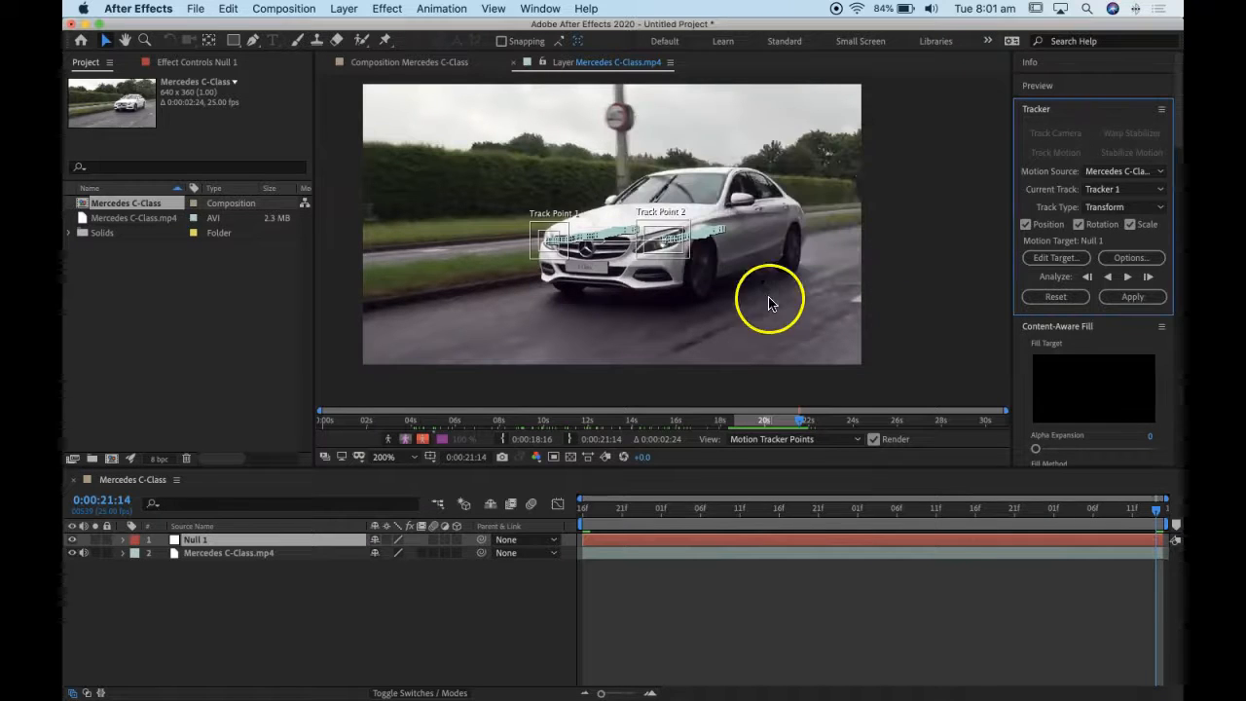
- Examine the keyframes and properties recorded for Track Point 1 in the footage layer's motion tracker
{"action": "left_click", "coordinate": [125, 553]}
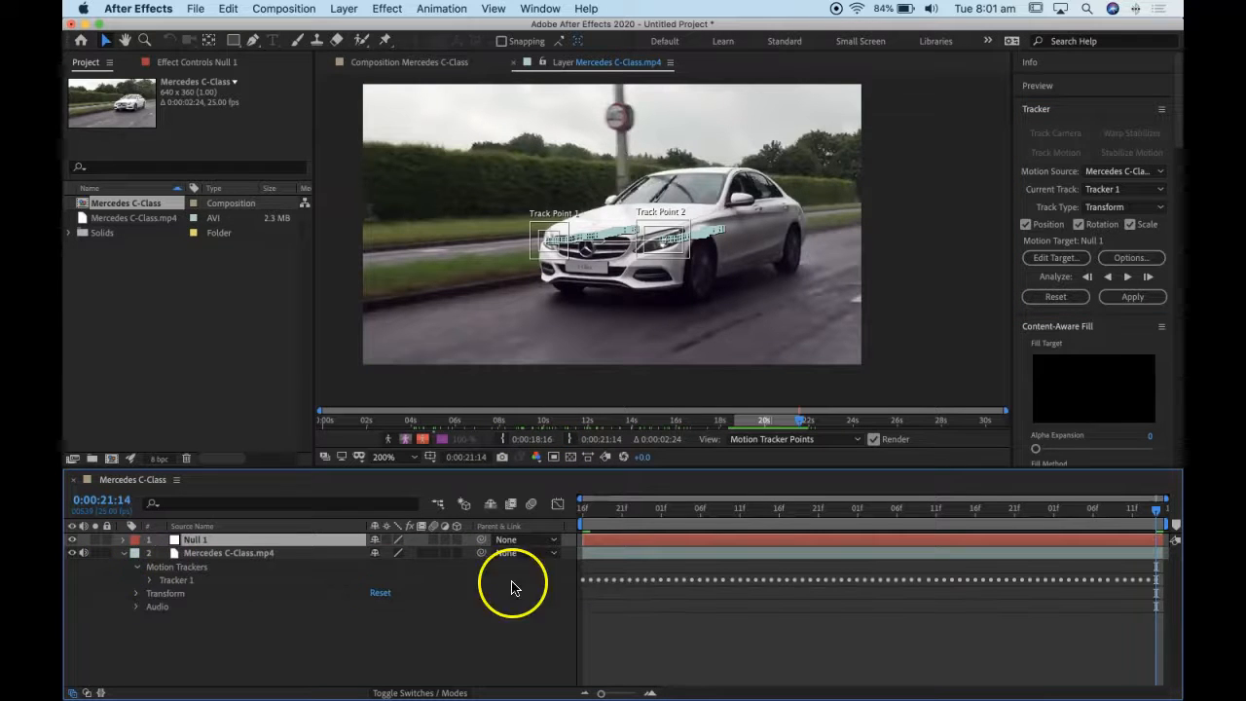
{"action": "left_click", "coordinate": [147, 581]}
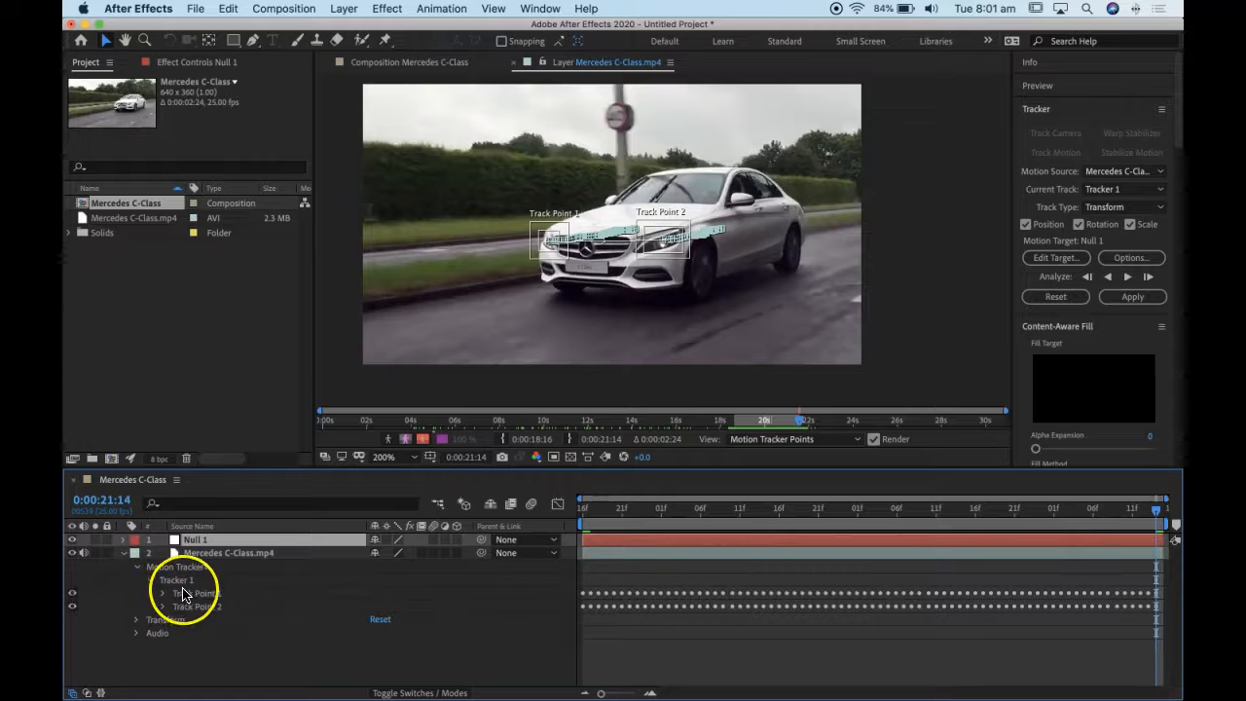
{"action": "left_click", "coordinate": [162, 593]}
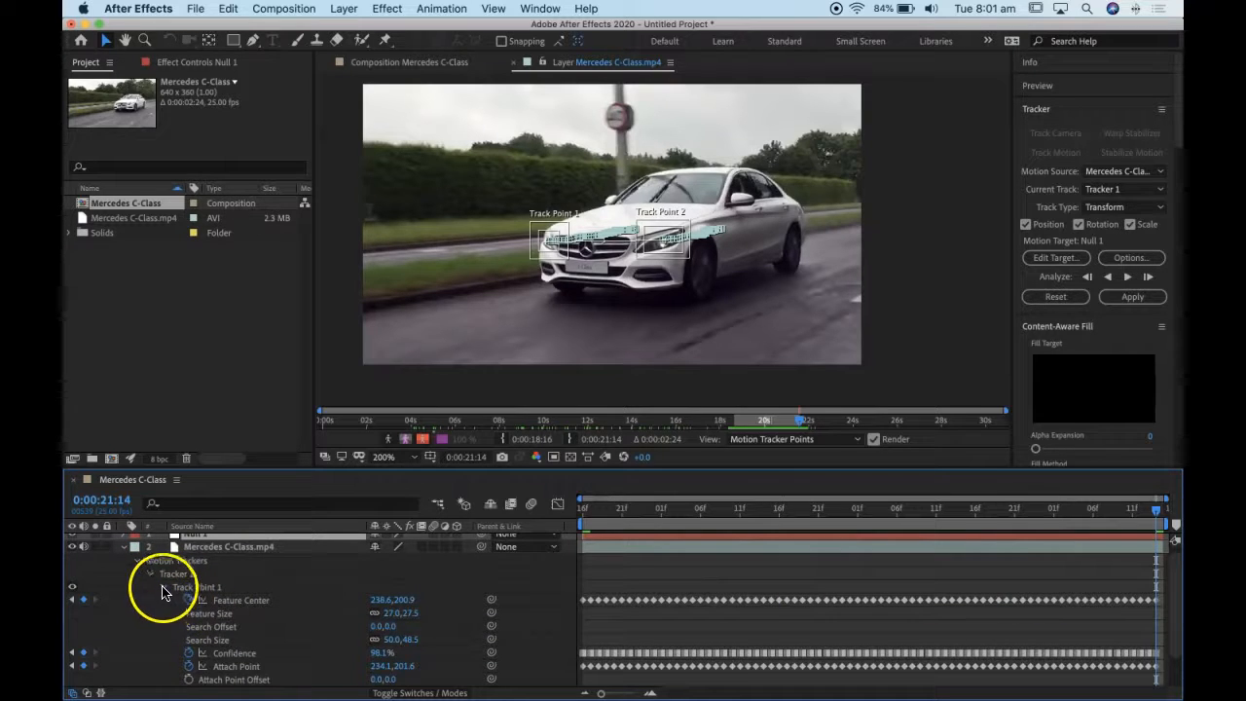
{"action": "left_click", "coordinate": [161, 589]}
{"action": "left_click", "coordinate": [123, 555]}
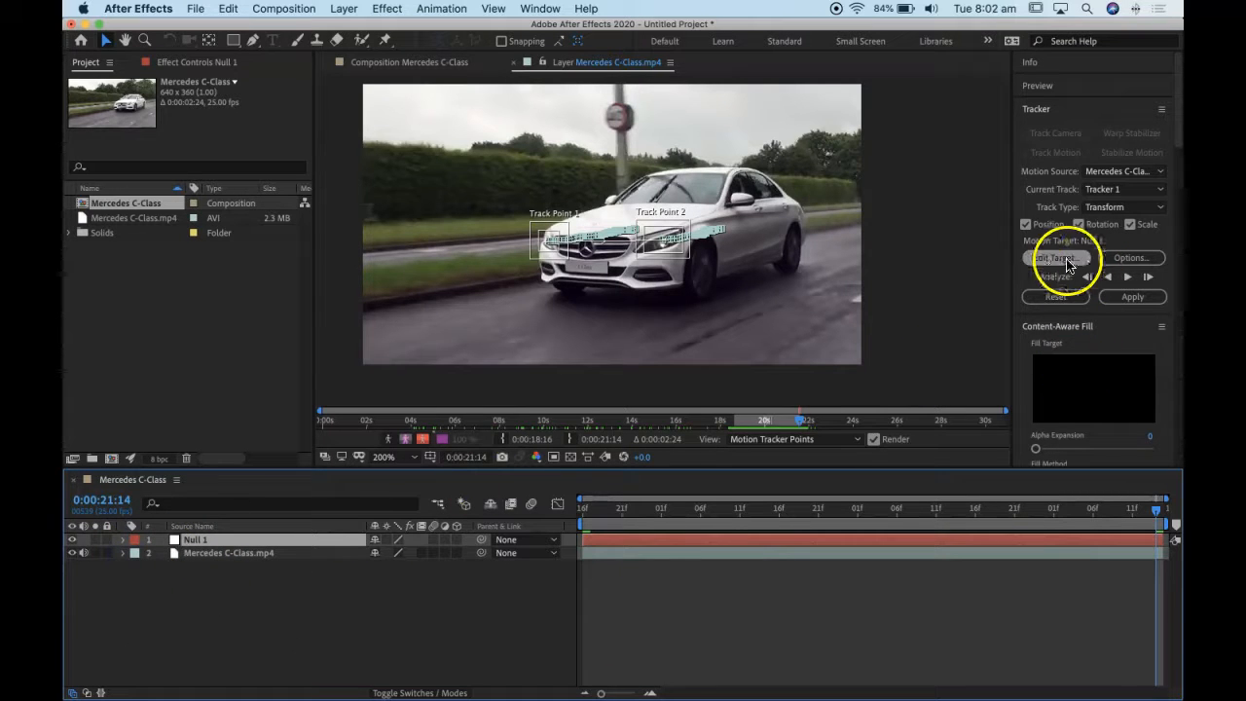
- Apply the tracking data to the null in X and Y, and return to the first frame at 0:00:18:16
{"action": "left_click", "coordinate": [1129, 298]}
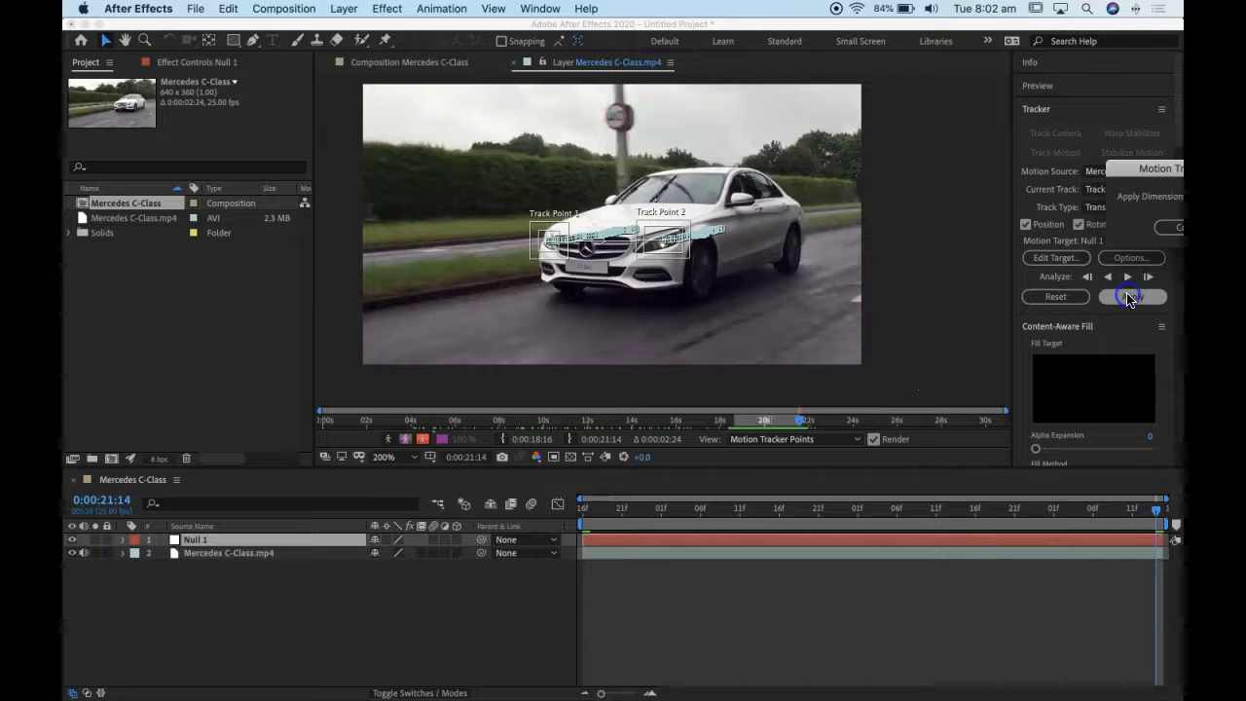
{"action": "left_click_drag", "start_coordinate": [1172, 168], "coordinate": [777, 160]}
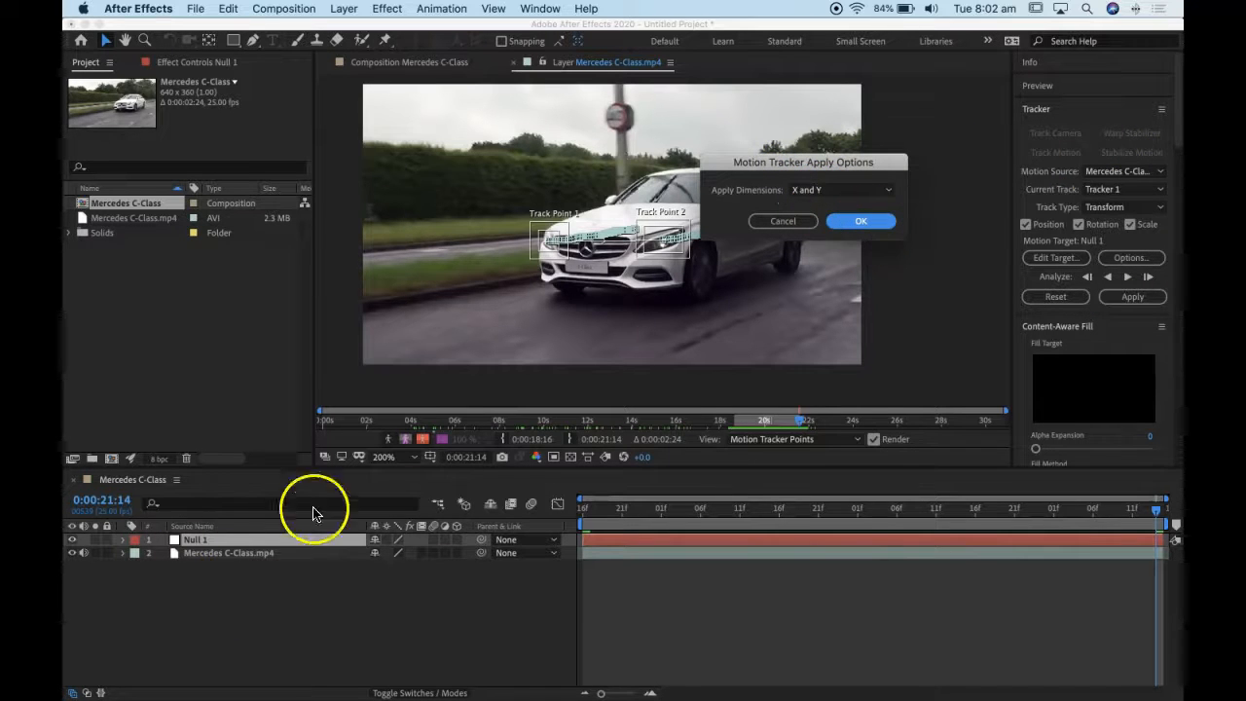
{"action": "left_click", "coordinate": [872, 221]}
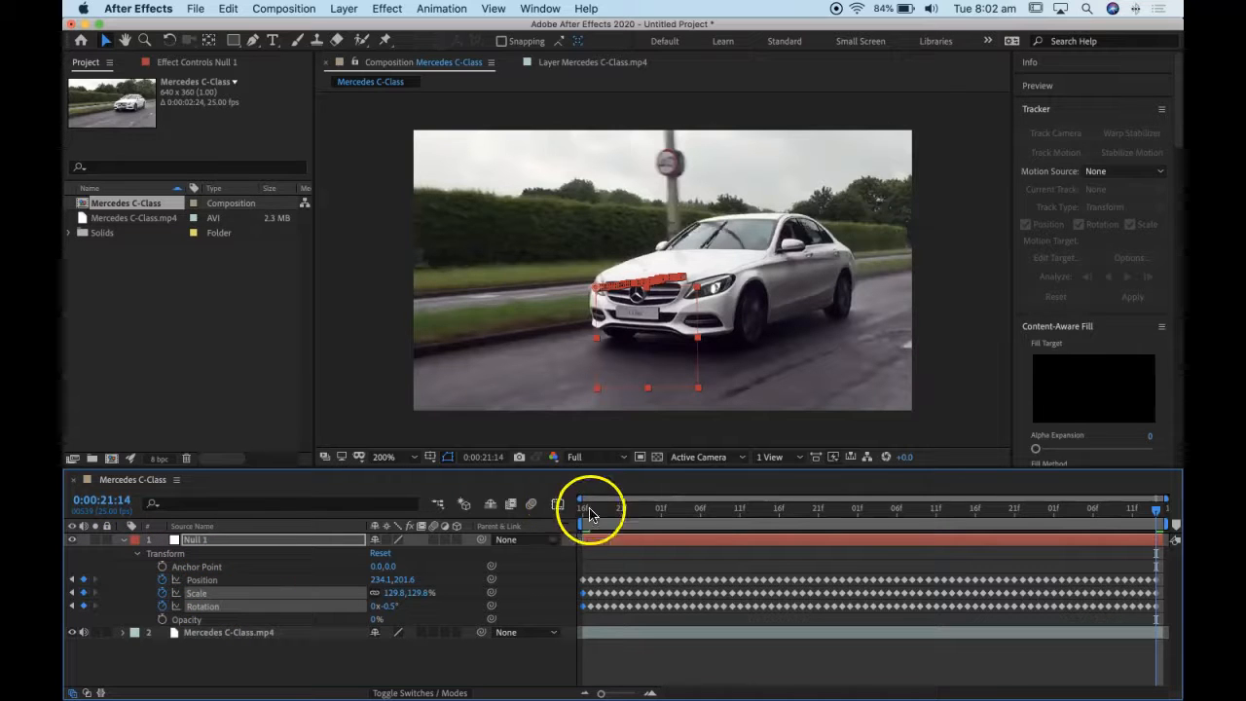
{"action": "left_click_drag", "start_coordinate": [584, 511], "coordinate": [504, 490]}
{"action": "left_click", "coordinate": [123, 540]}
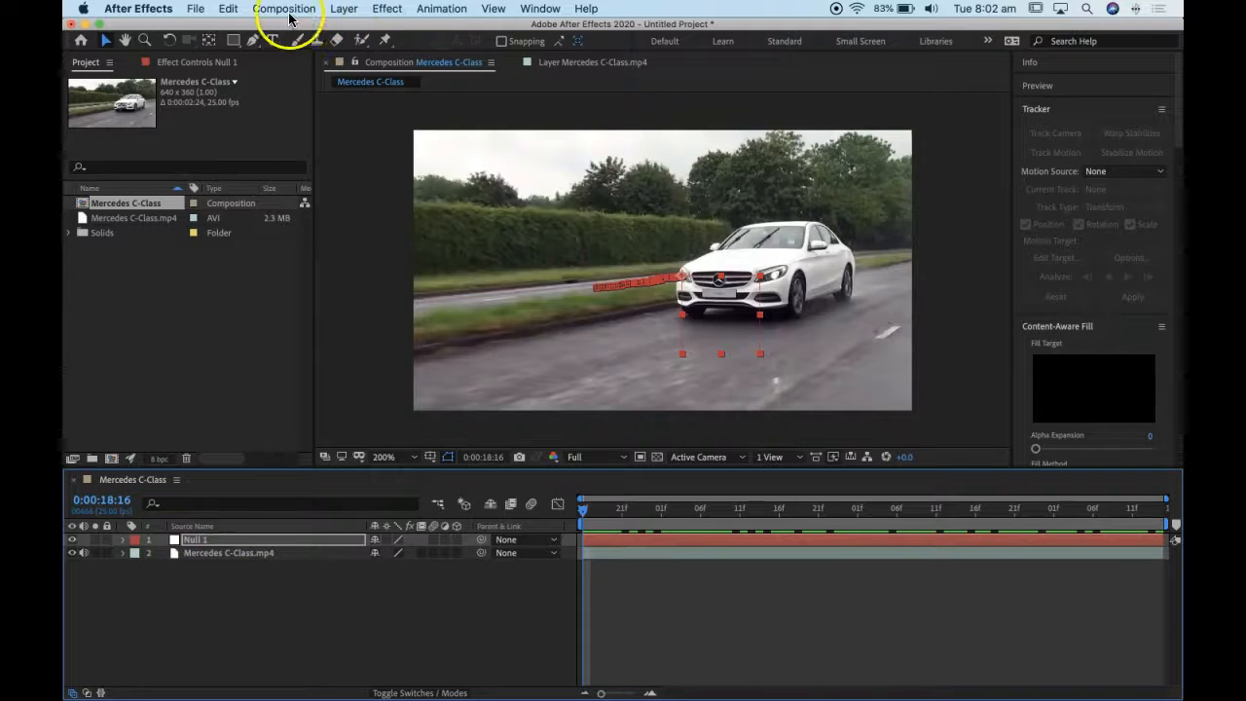
- Create a text layer reading "Mercedes" and place it directly above the car
{"action": "left_click", "coordinate": [272, 40]}
{"action": "left_click", "coordinate": [580, 220]}
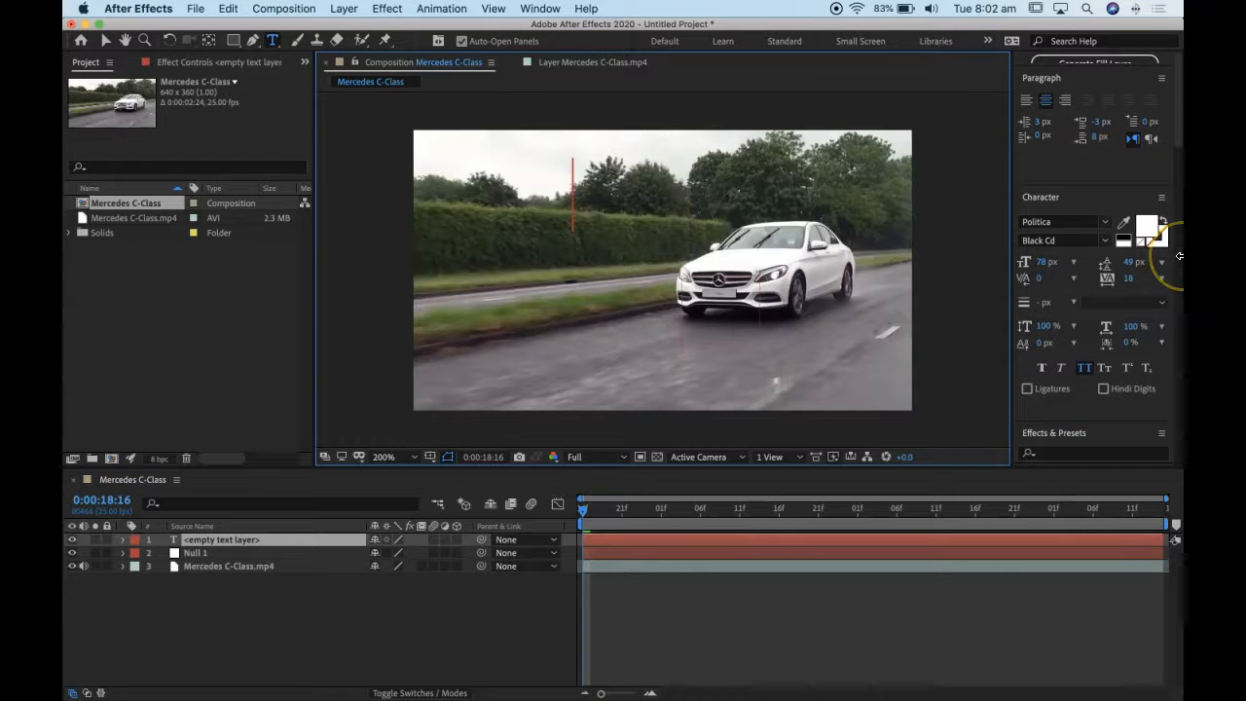
{"action": "type", "text": "M"}
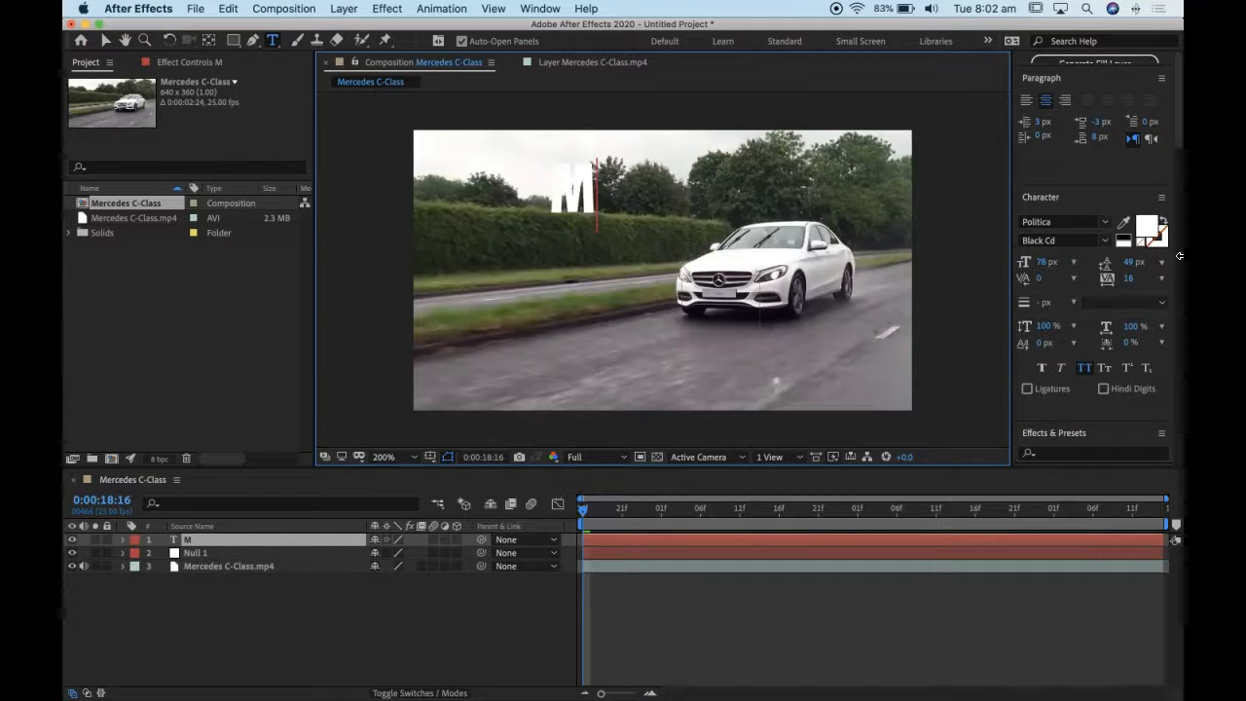
{"action": "type", "text": "E"}
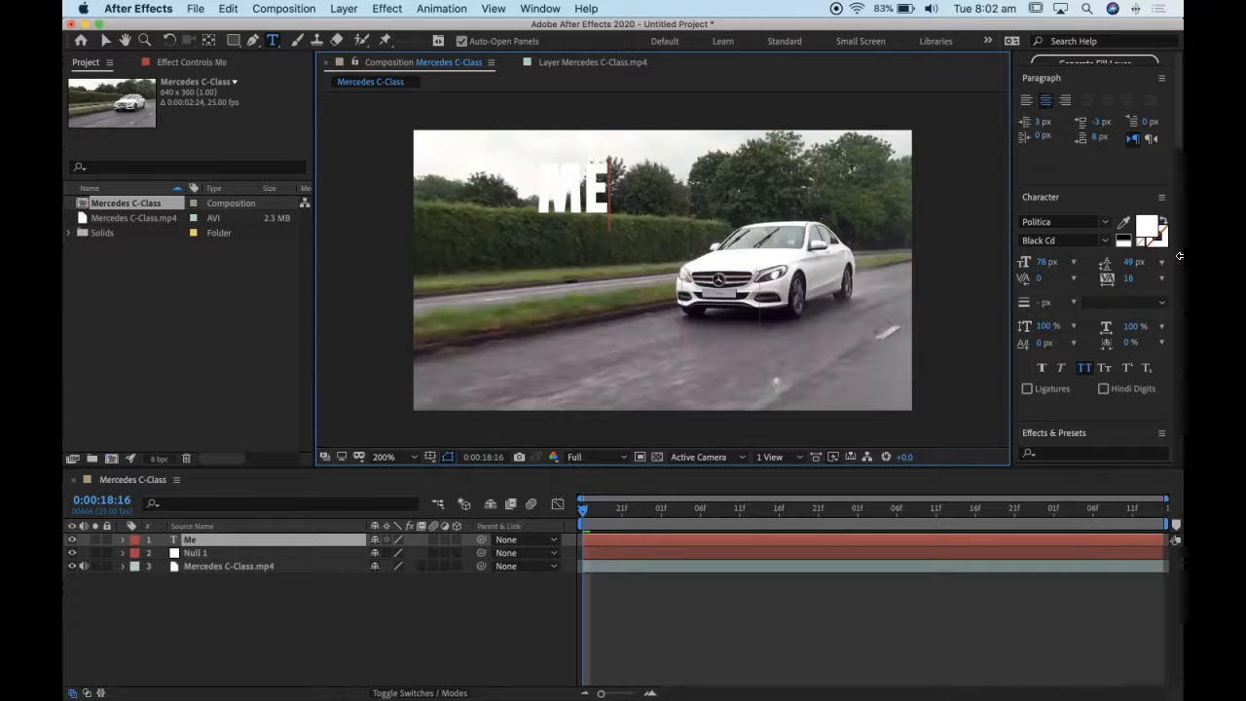
{"action": "type", "text": "rced"}
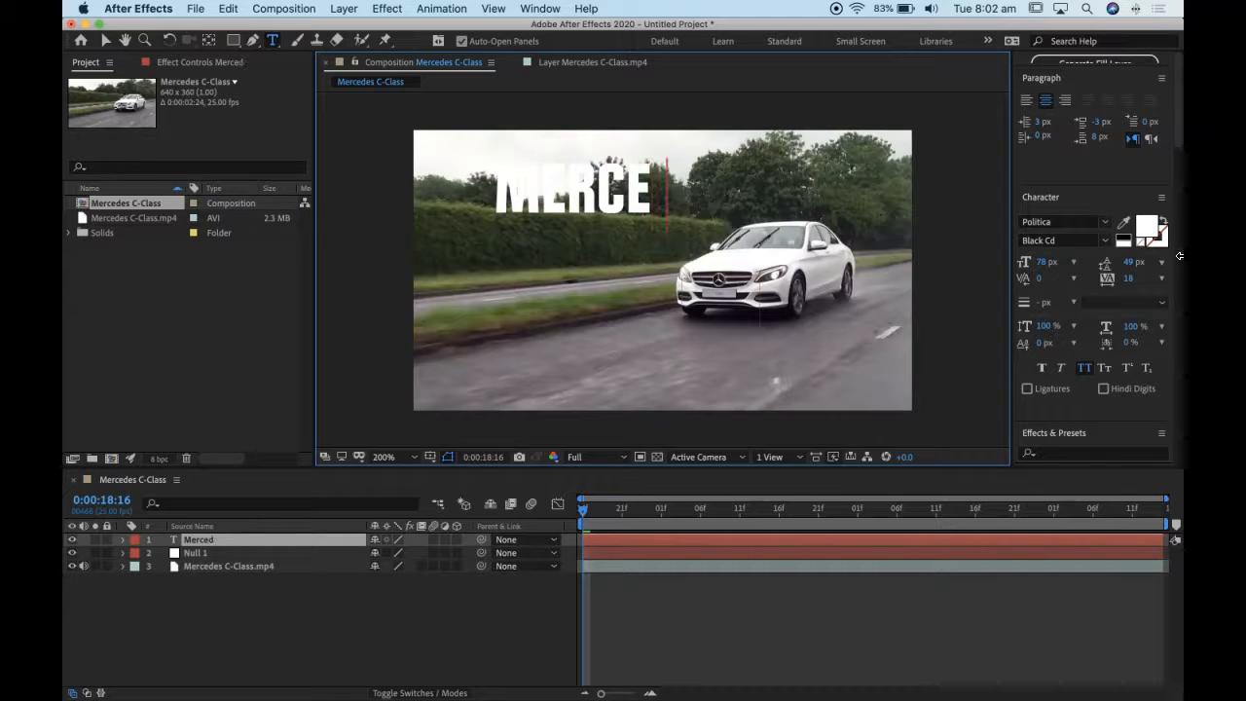
{"action": "type", "text": "es"}
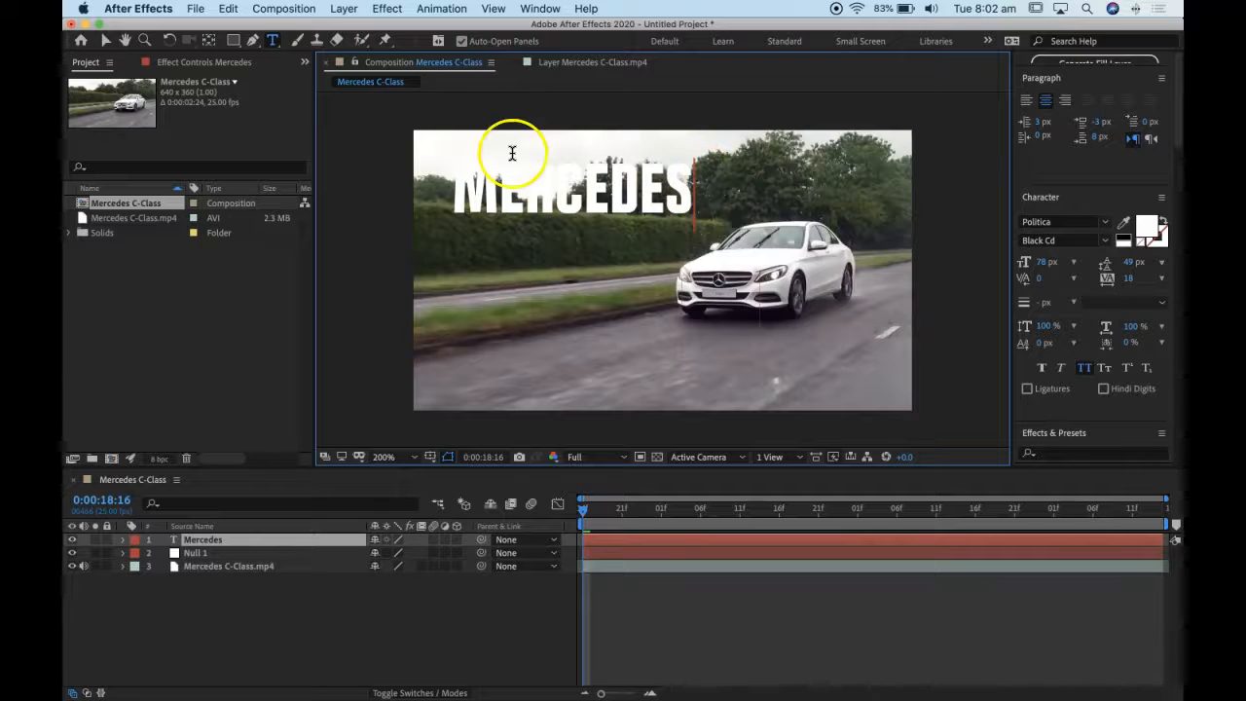
{"action": "left_click", "coordinate": [107, 39]}
{"action": "left_click_drag", "start_coordinate": [513, 185], "coordinate": [697, 185]}
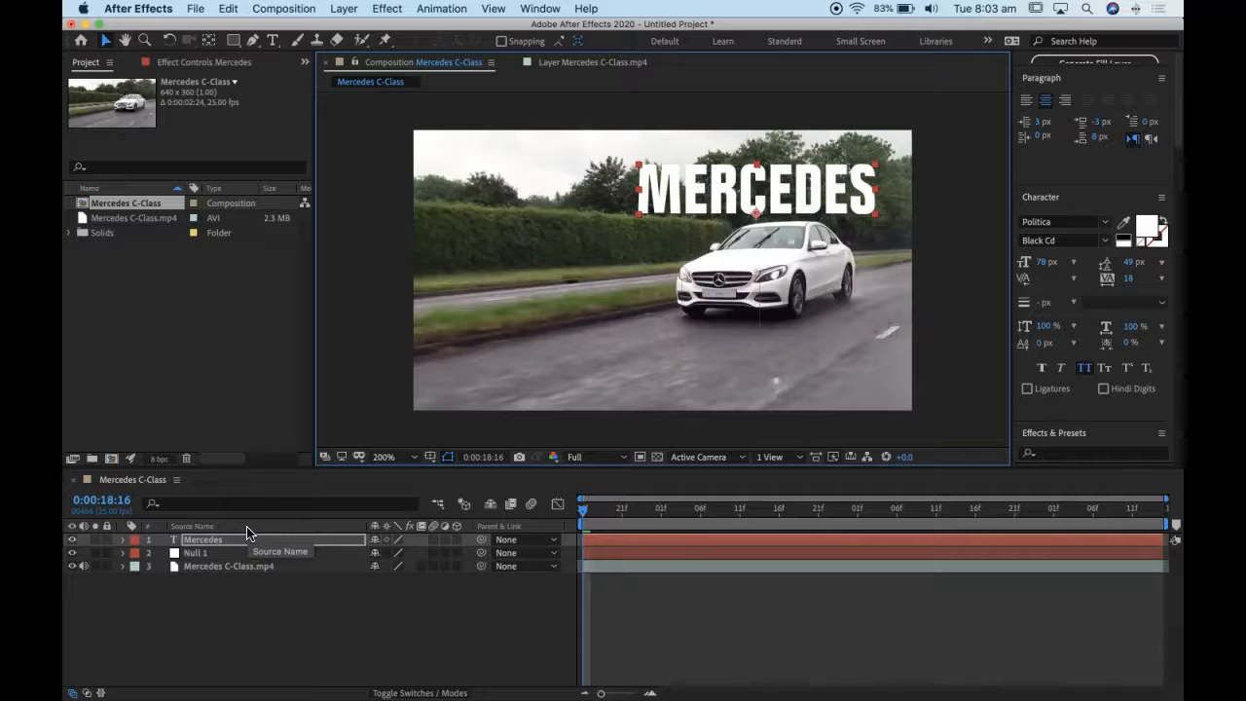
- Lower the Mercedes text layer's opacity to 61% and make it a 3D layer
{"action": "key", "text": "t"}
{"action": "left_click_drag", "start_coordinate": [376, 556], "coordinate": [352, 555]}
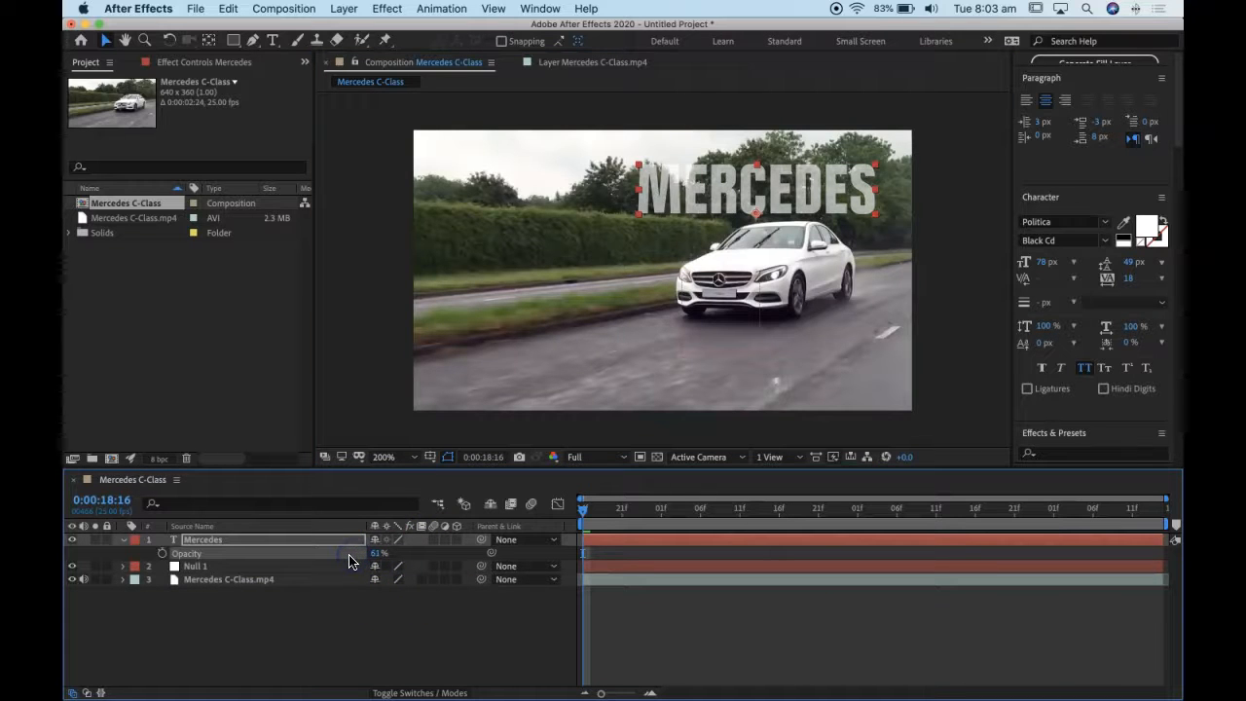
{"action": "left_click", "coordinate": [456, 540]}
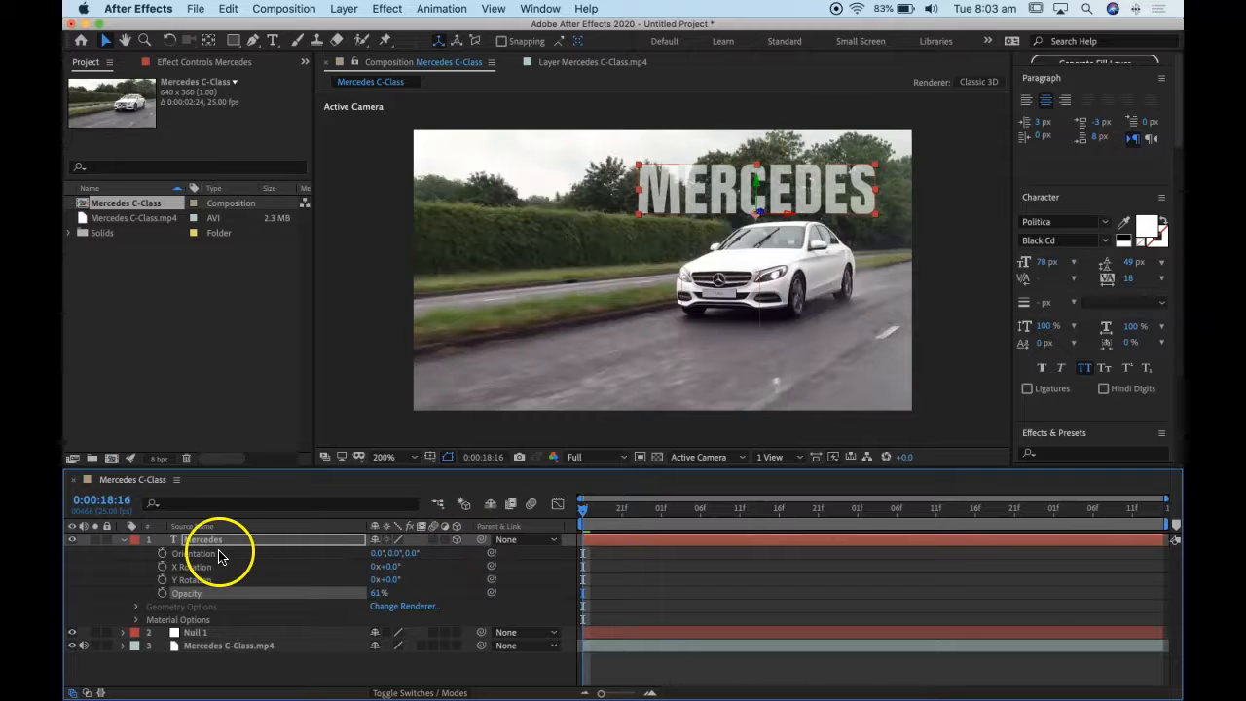
- Angle the Mercedes text to match the car with a Y rotation of 39° and an X rotation of 1°
{"action": "key", "text": "r"}
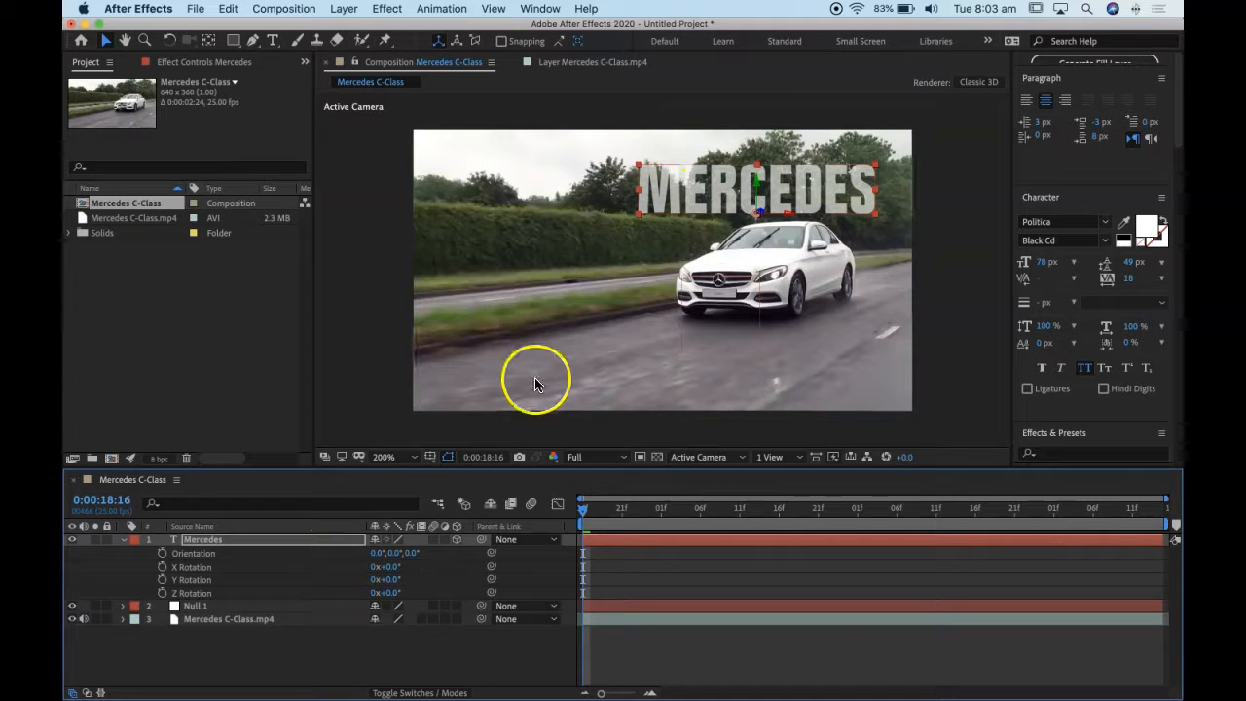
{"action": "left_click_drag", "start_coordinate": [394, 593], "coordinate": [410, 579]}
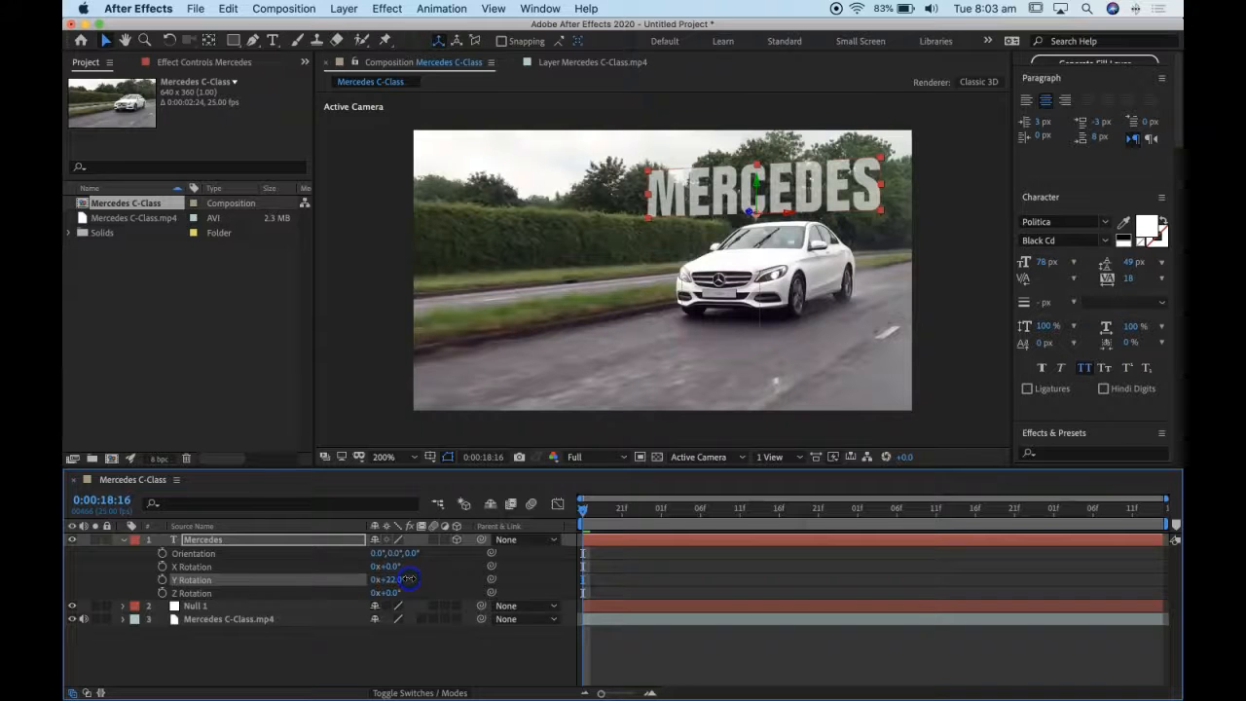
{"action": "left_click_drag", "start_coordinate": [395, 566], "coordinate": [397, 567]}
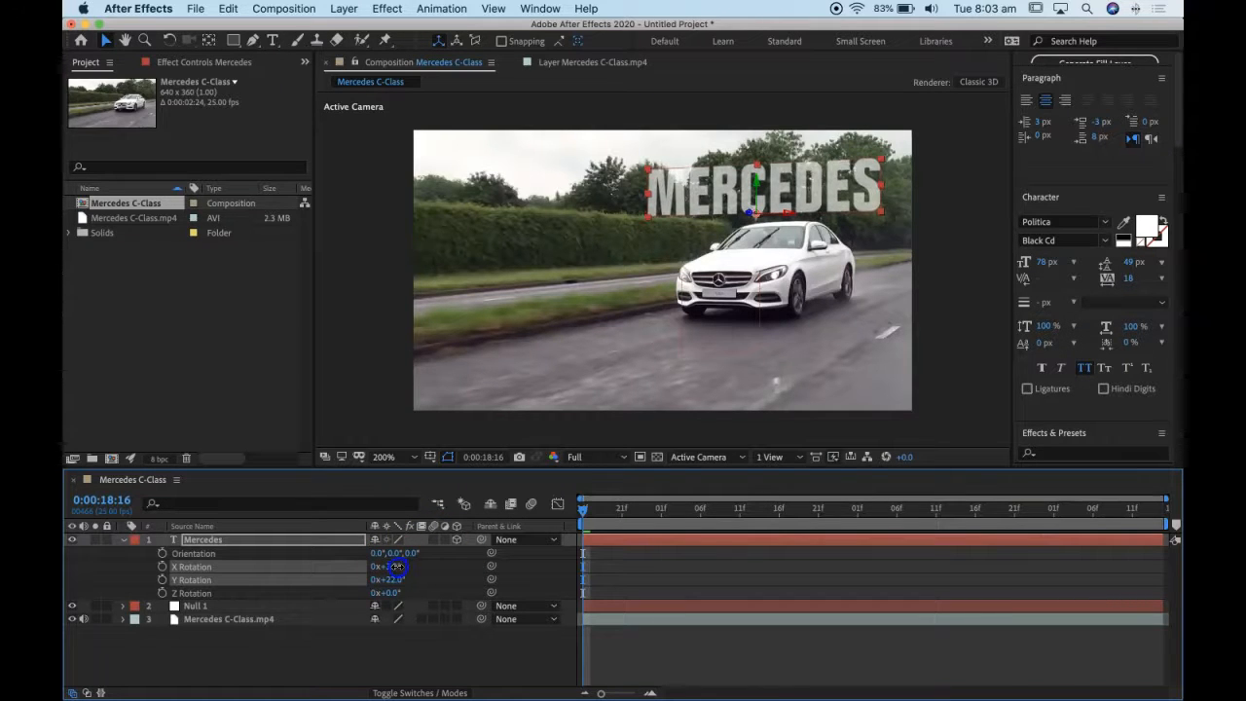
{"action": "left_click_drag", "start_coordinate": [397, 566], "coordinate": [397, 567]}
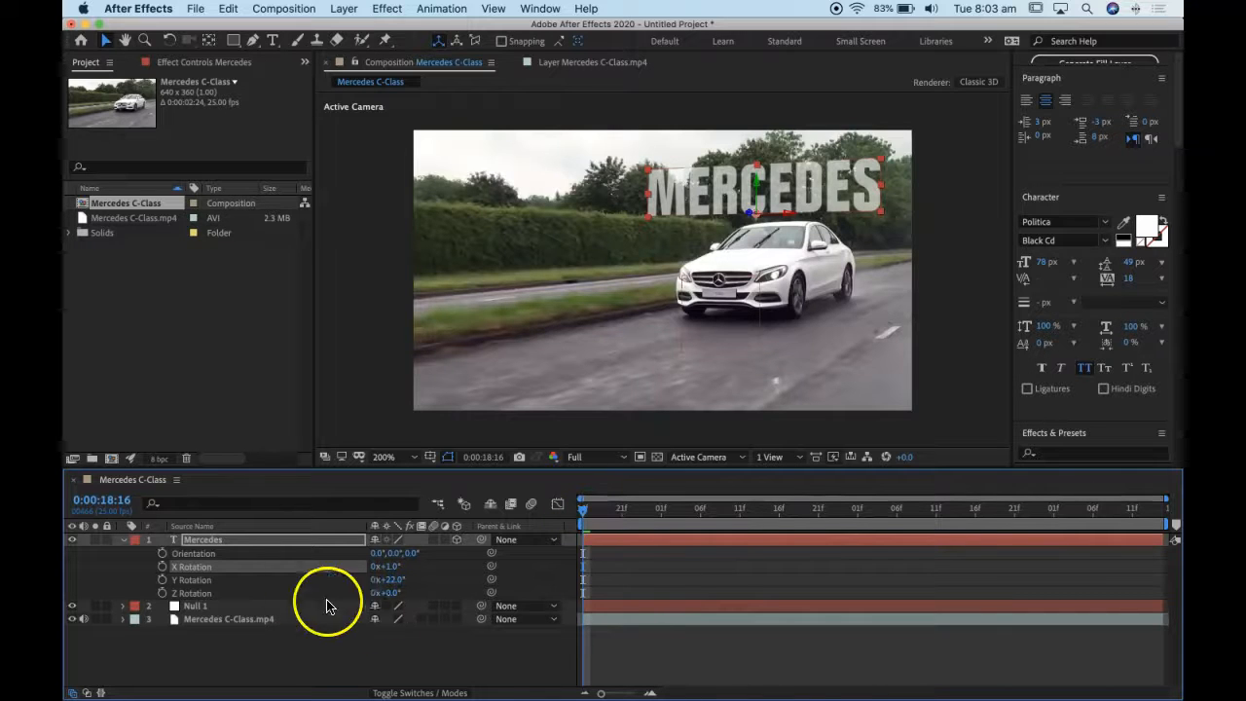
{"action": "left_click_drag", "start_coordinate": [392, 579], "coordinate": [404, 579]}
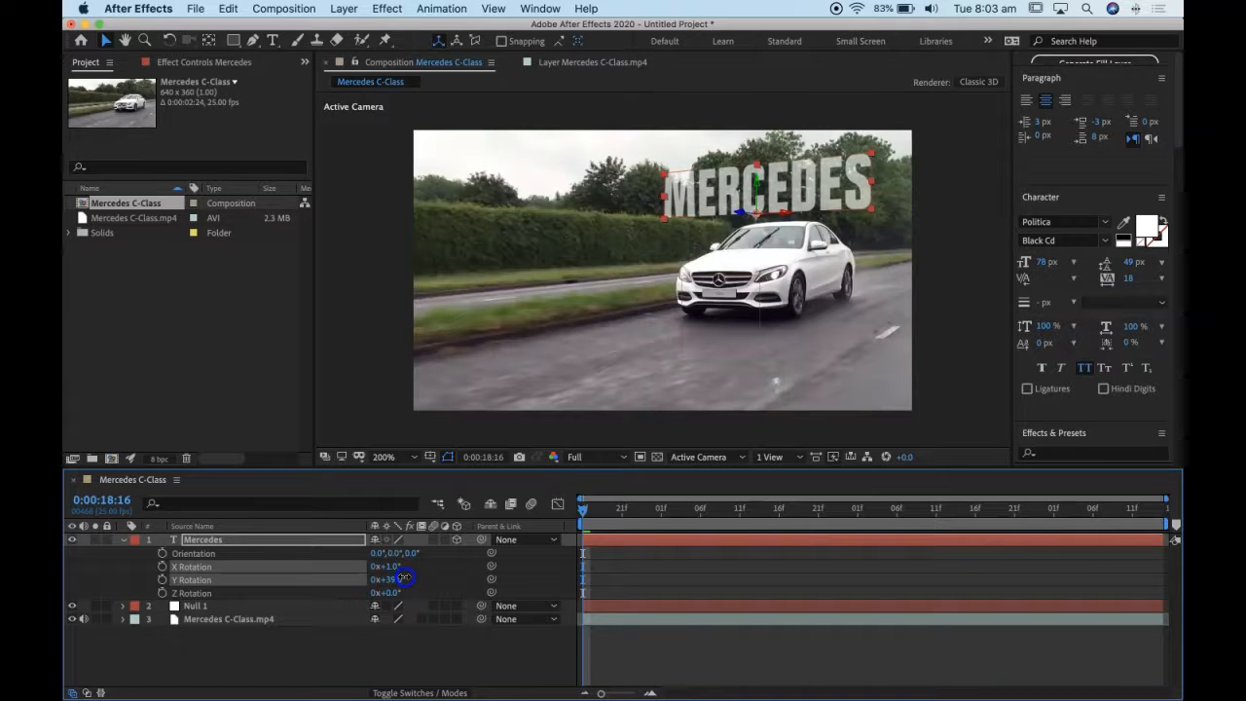
{"action": "left_click", "coordinate": [404, 577]}
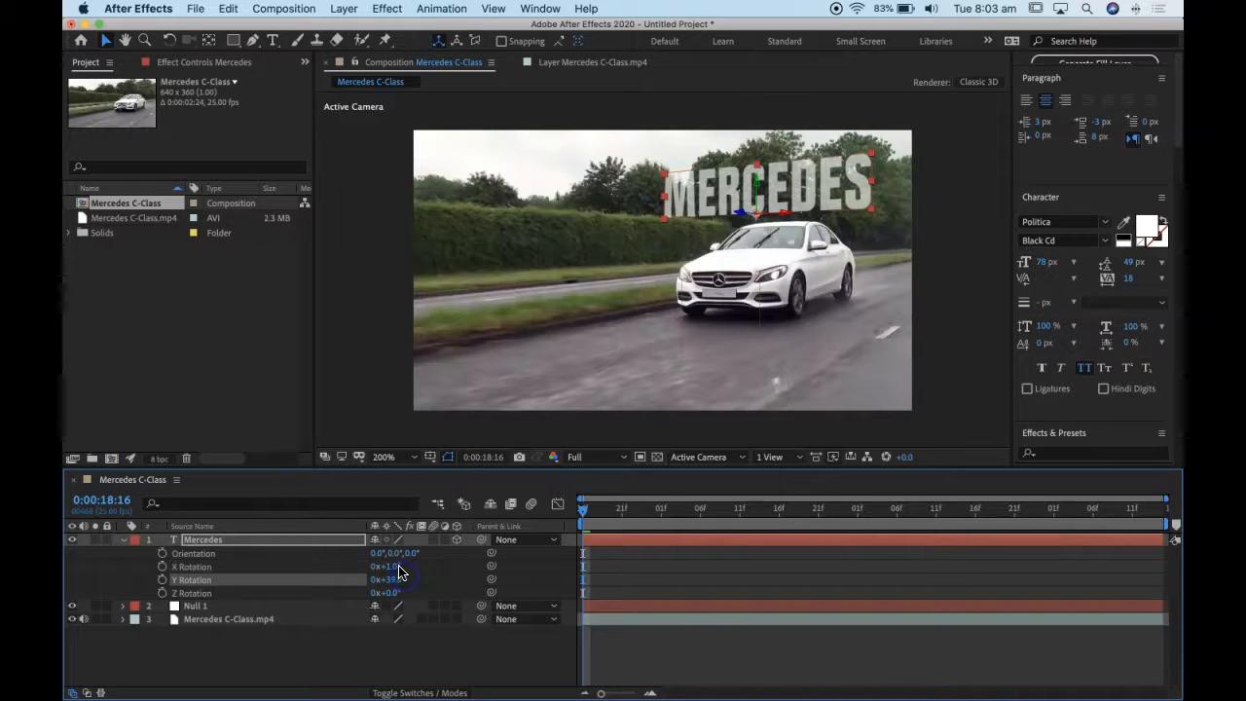
{"action": "left_click_drag", "start_coordinate": [391, 567], "coordinate": [393, 567]}
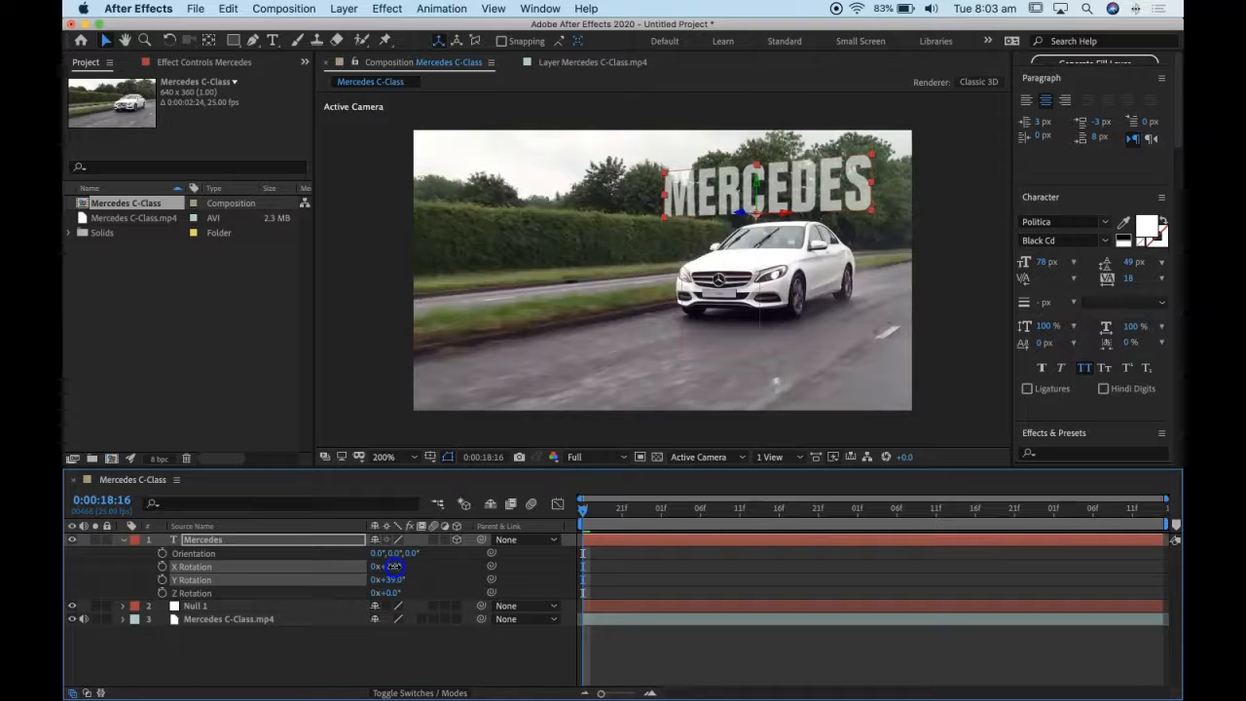
{"action": "left_click", "coordinate": [392, 567]}
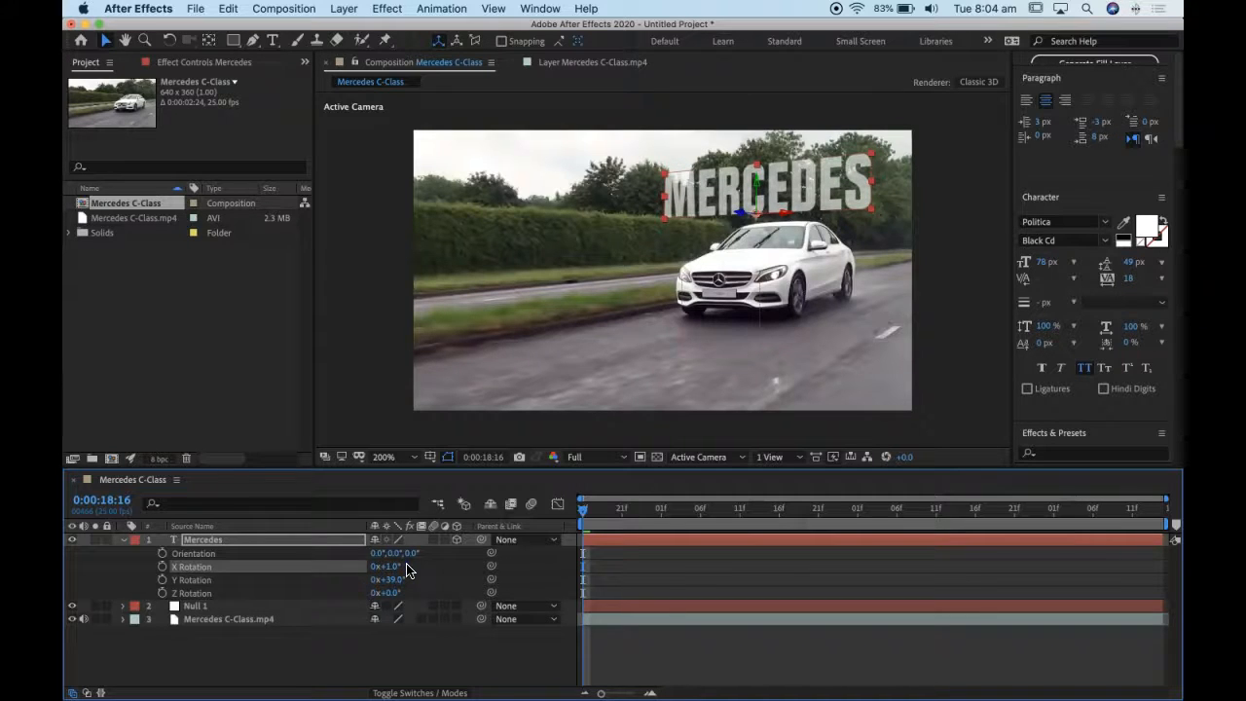
- Parent the Mercedes text layer to Null 1 and preview its motion from the first frame
{"action": "left_click", "coordinate": [123, 540]}
{"action": "left_click", "coordinate": [204, 543]}
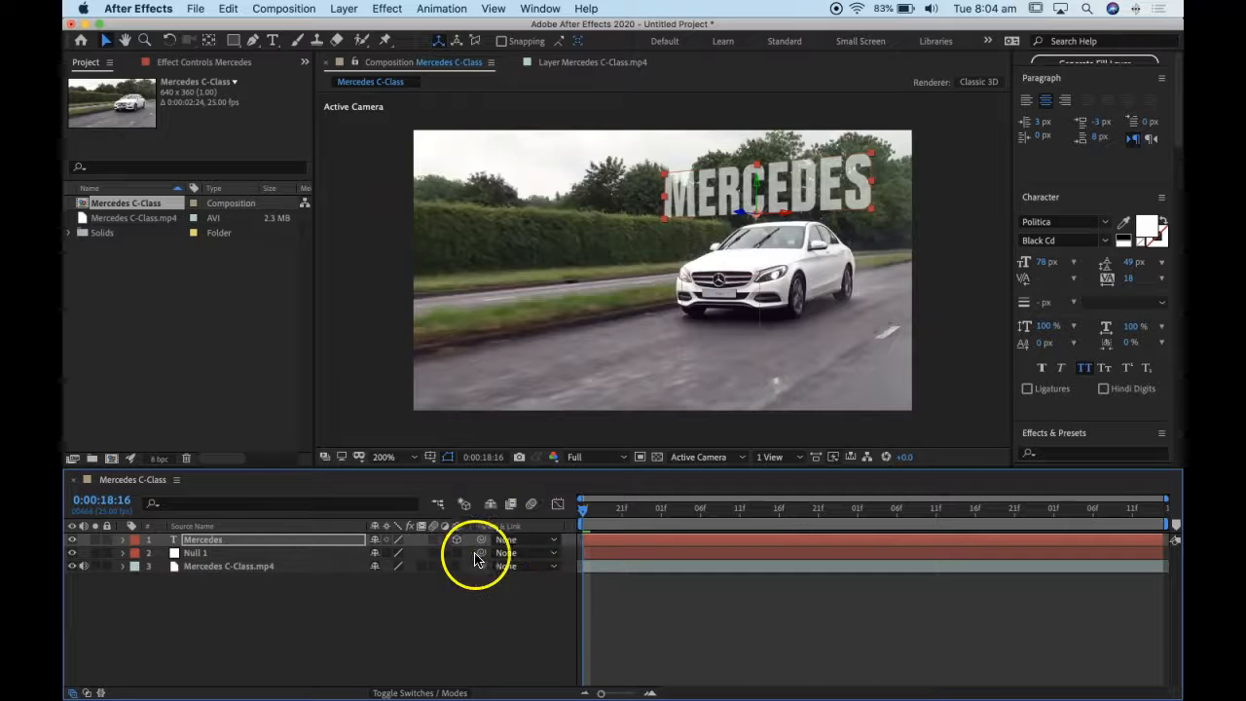
{"action": "left_click", "coordinate": [443, 692]}
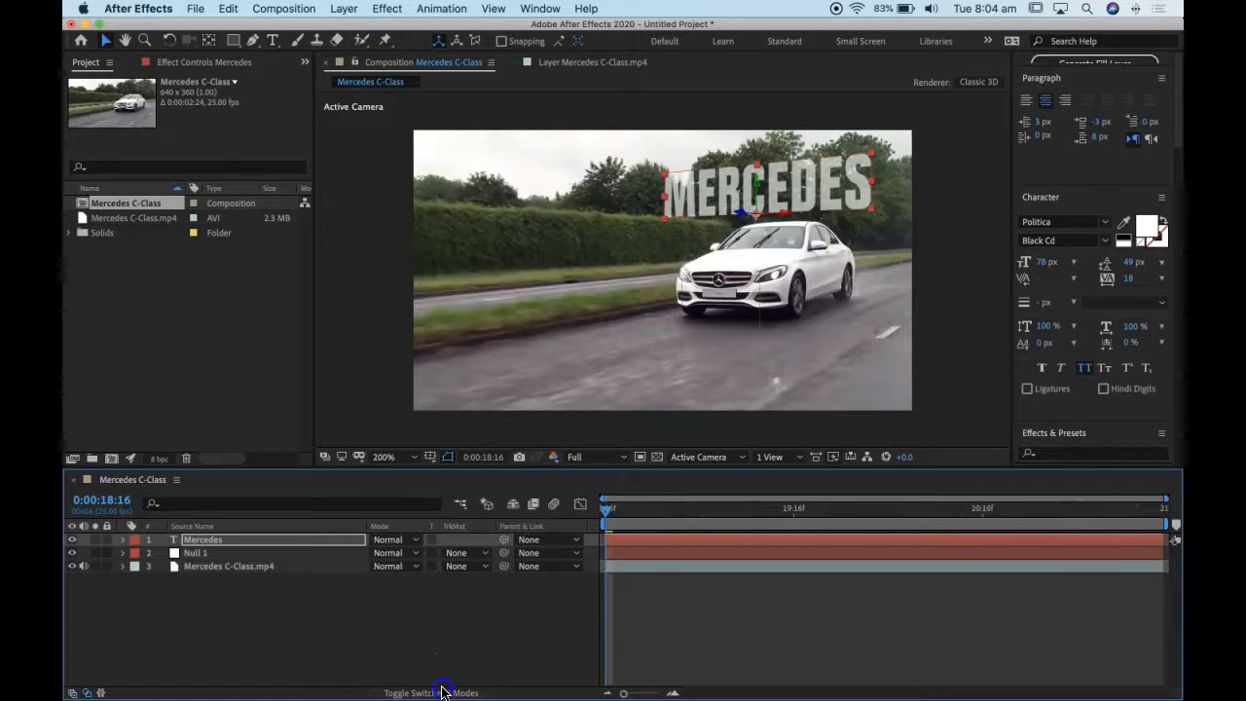
{"action": "left_click", "coordinate": [443, 692]}
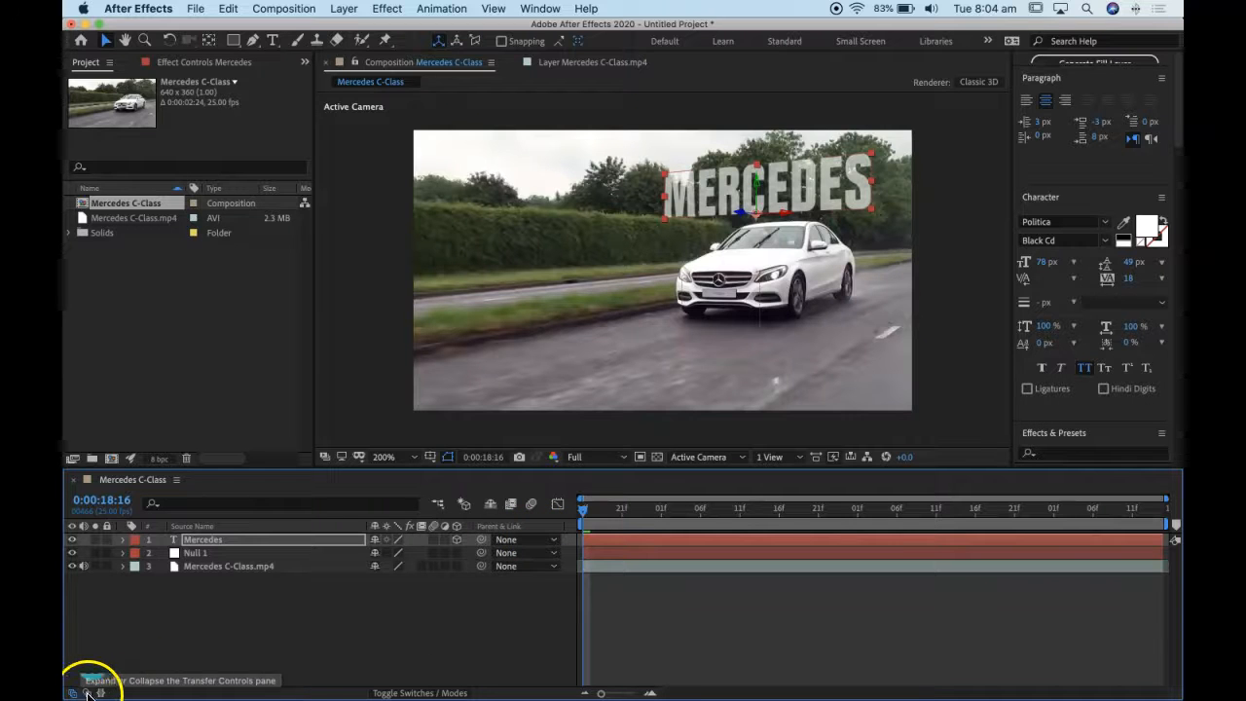
{"action": "left_click", "coordinate": [530, 540]}
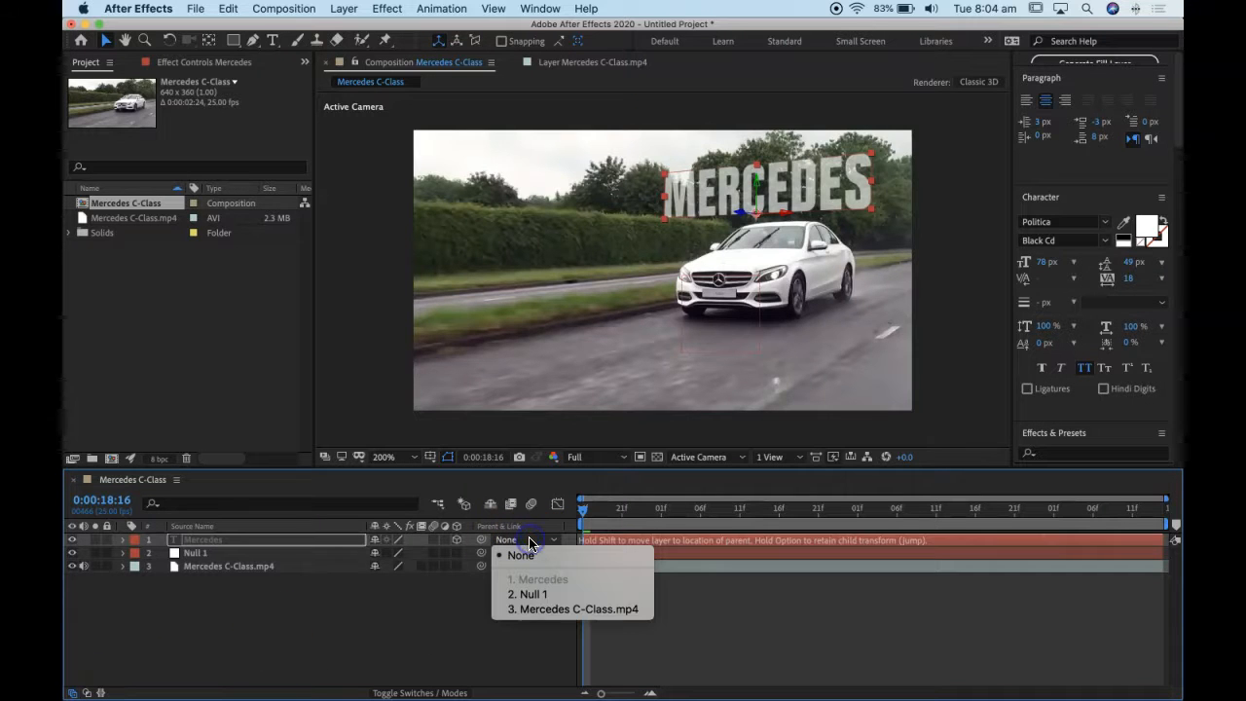
{"action": "left_click", "coordinate": [527, 595]}
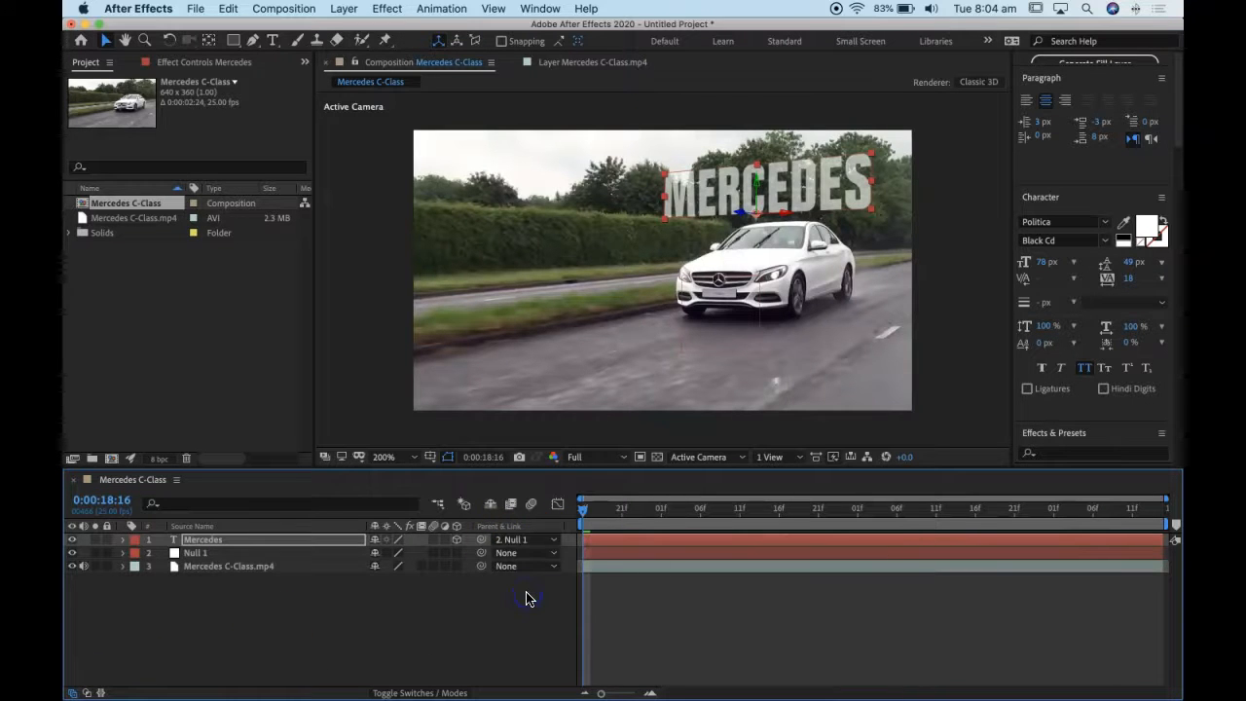
{"action": "mouse_move", "coordinate": [578, 526]}
{"action": "left_mouse_down"}
{"action": "mouse_move", "coordinate": [585, 514]}
{"action": "mouse_move", "coordinate": [1122, 480]}
{"action": "mouse_move", "coordinate": [567, 492]}
{"action": "mouse_move", "coordinate": [1168, 498]}
{"action": "mouse_move", "coordinate": [576, 505]}
{"action": "left_mouse_up"}
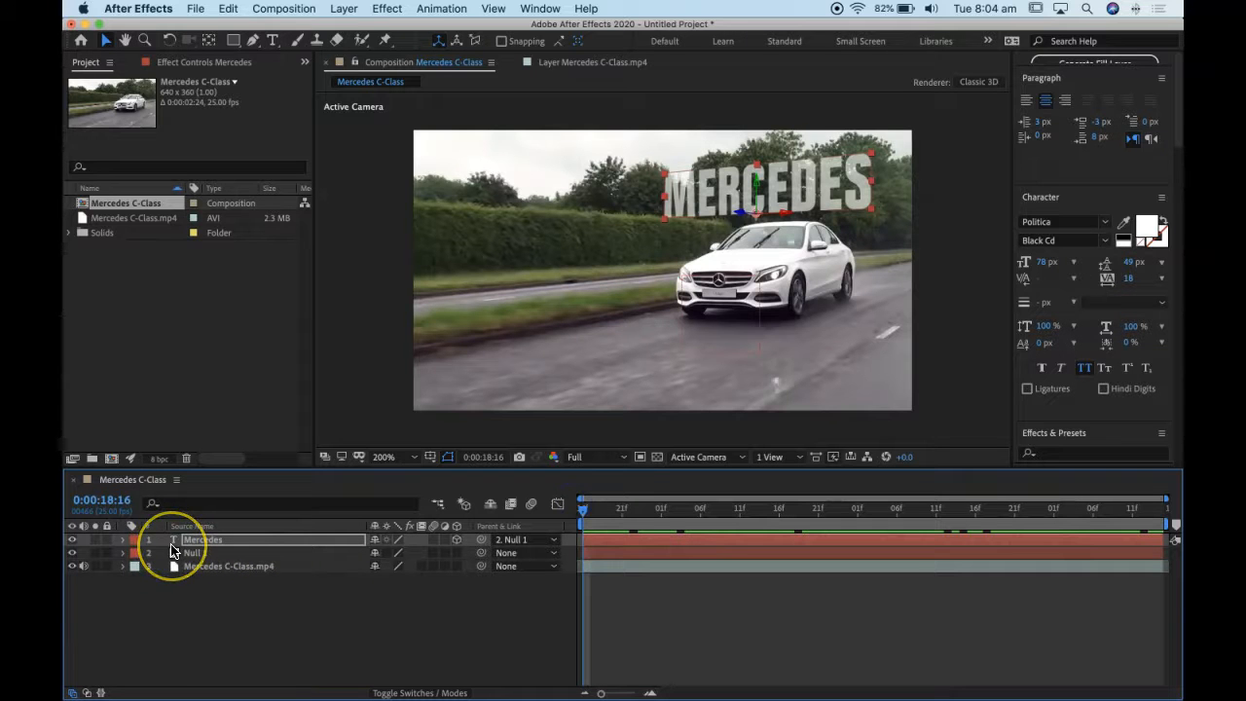
- Move the Mercedes text to position 61.3, -55.0, -70.8 at frame 0:00:21:14 and preview its motion from the first frame
{"action": "key", "text": "p"}
{"action": "left_click_drag", "start_coordinate": [596, 522], "coordinate": [1179, 490]}
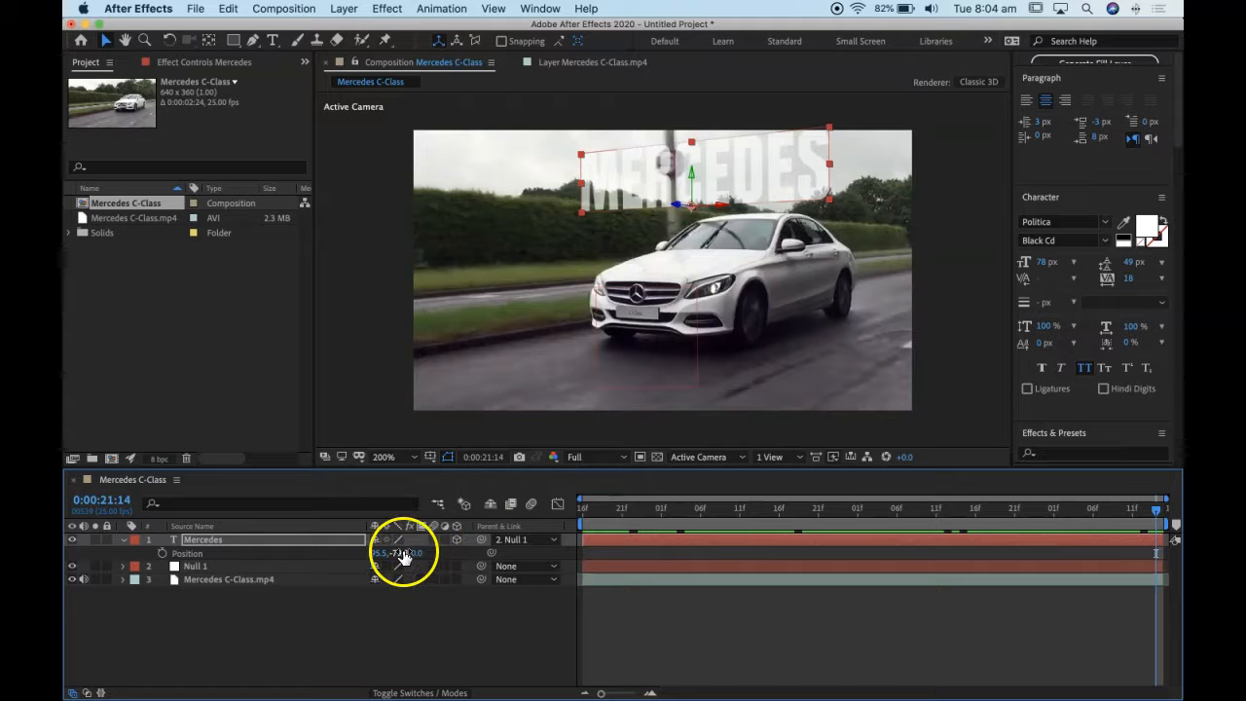
{"action": "mouse_move", "coordinate": [404, 557]}
{"action": "left_mouse_down"}
{"action": "mouse_move", "coordinate": [423, 559]}
{"action": "mouse_move", "coordinate": [386, 552]}
{"action": "left_mouse_up"}
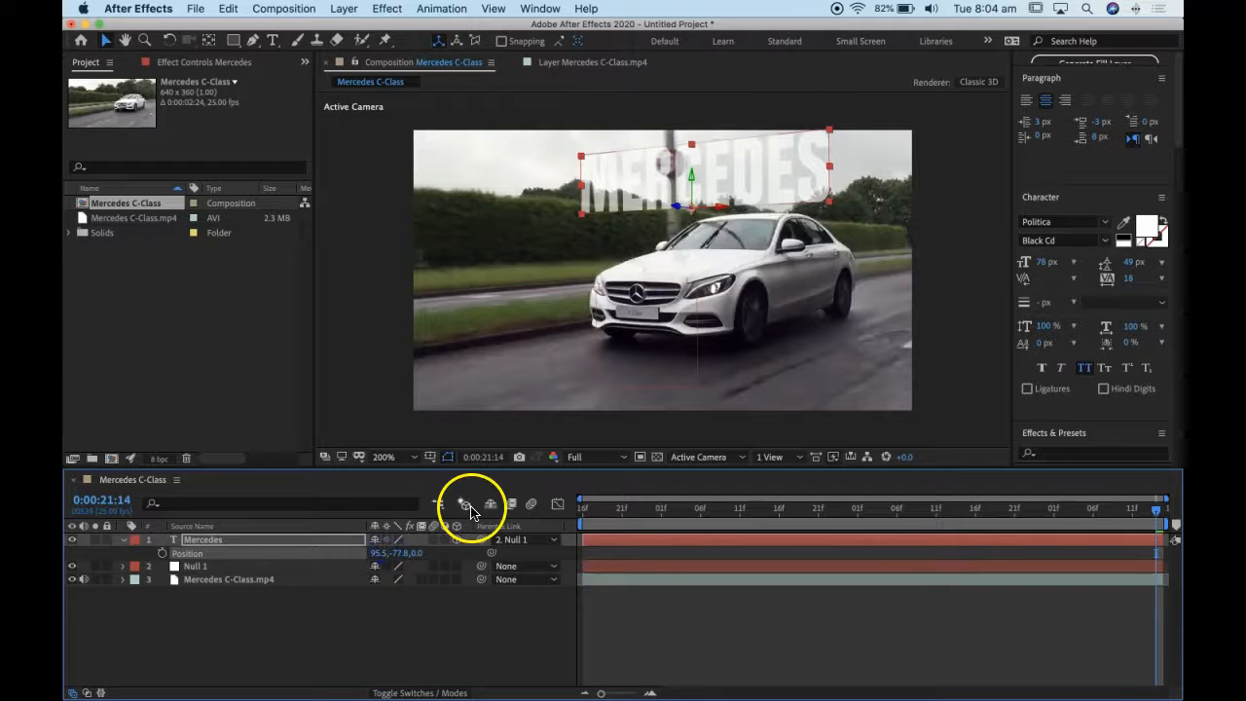
{"action": "left_click_drag", "start_coordinate": [676, 208], "coordinate": [632, 230]}
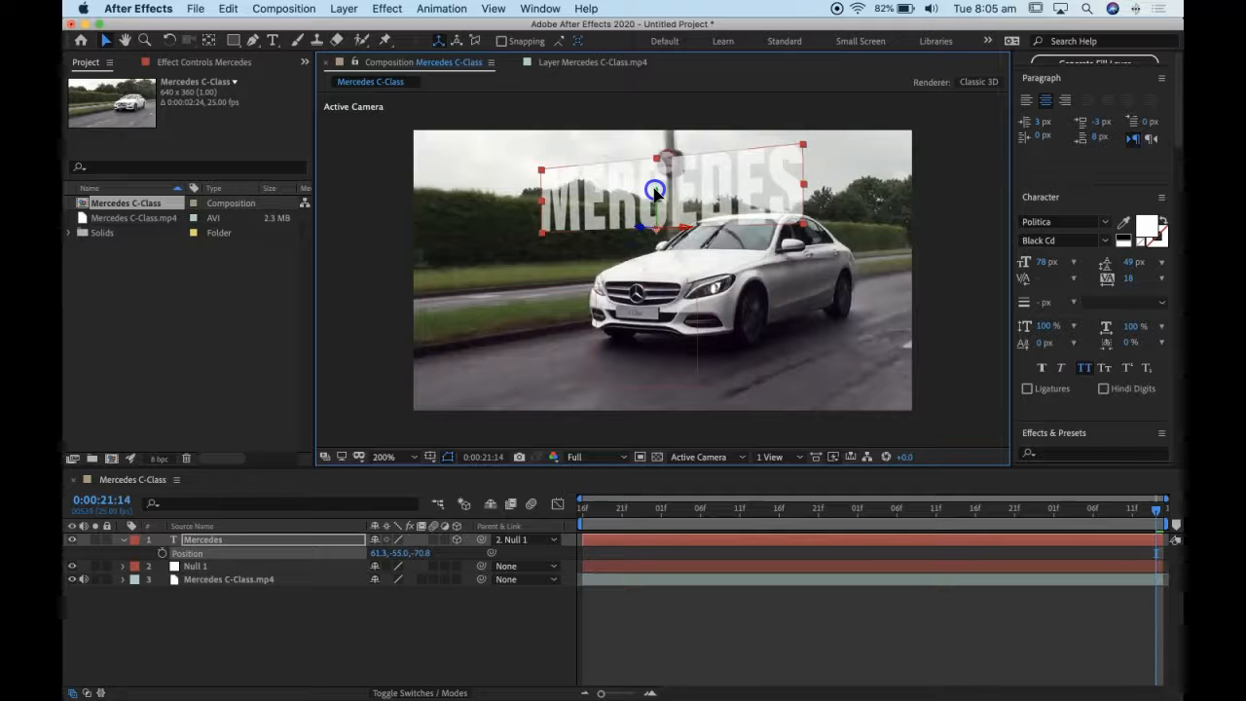
{"action": "left_click", "coordinate": [631, 517]}
{"action": "key", "text": "space"}
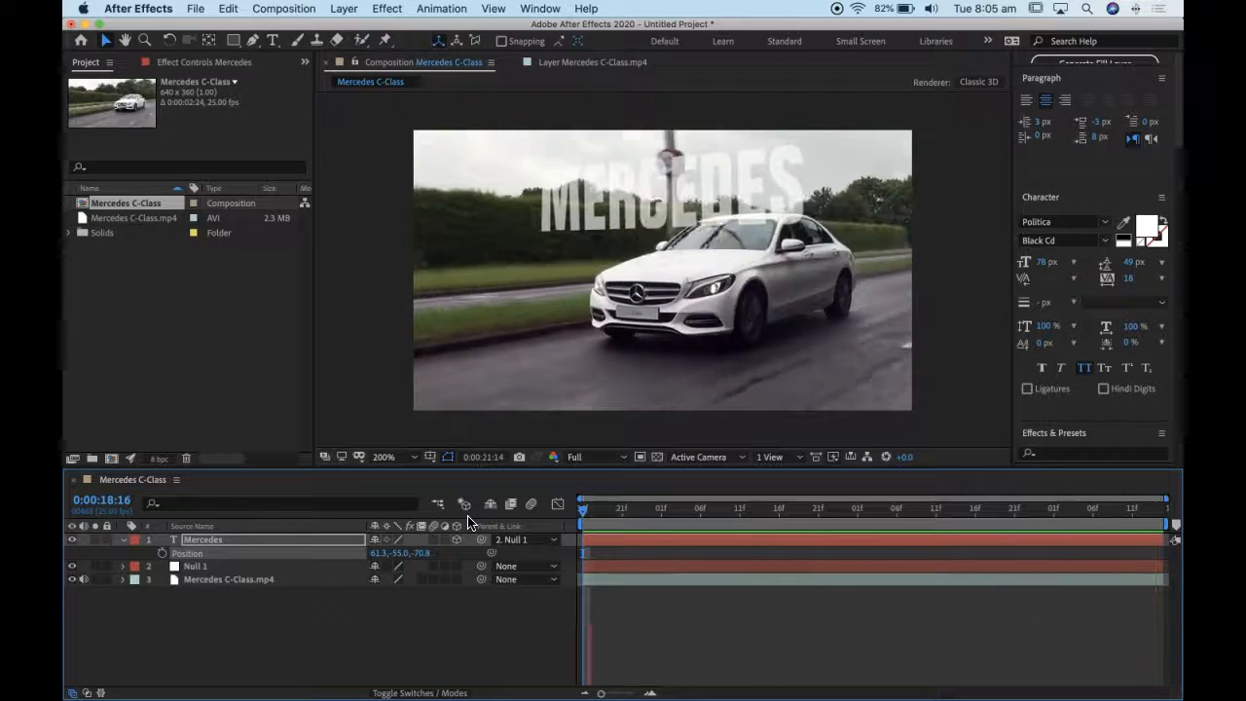
{"action": "left_click", "coordinate": [668, 510]}
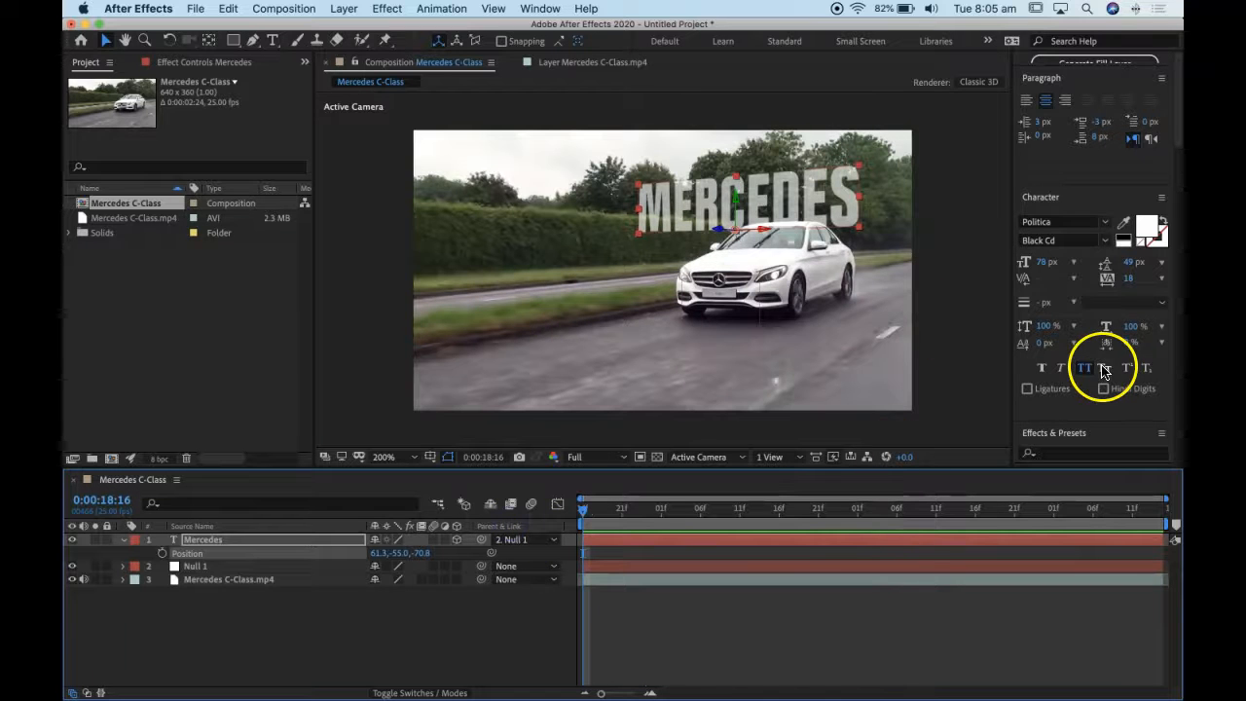
{"action": "scroll", "coordinate": [1102, 366], "scroll_direction": "down", "scroll_amount": 5}
{"action": "scroll", "coordinate": [1091, 245], "scroll_direction": "up", "scroll_amount": 2}
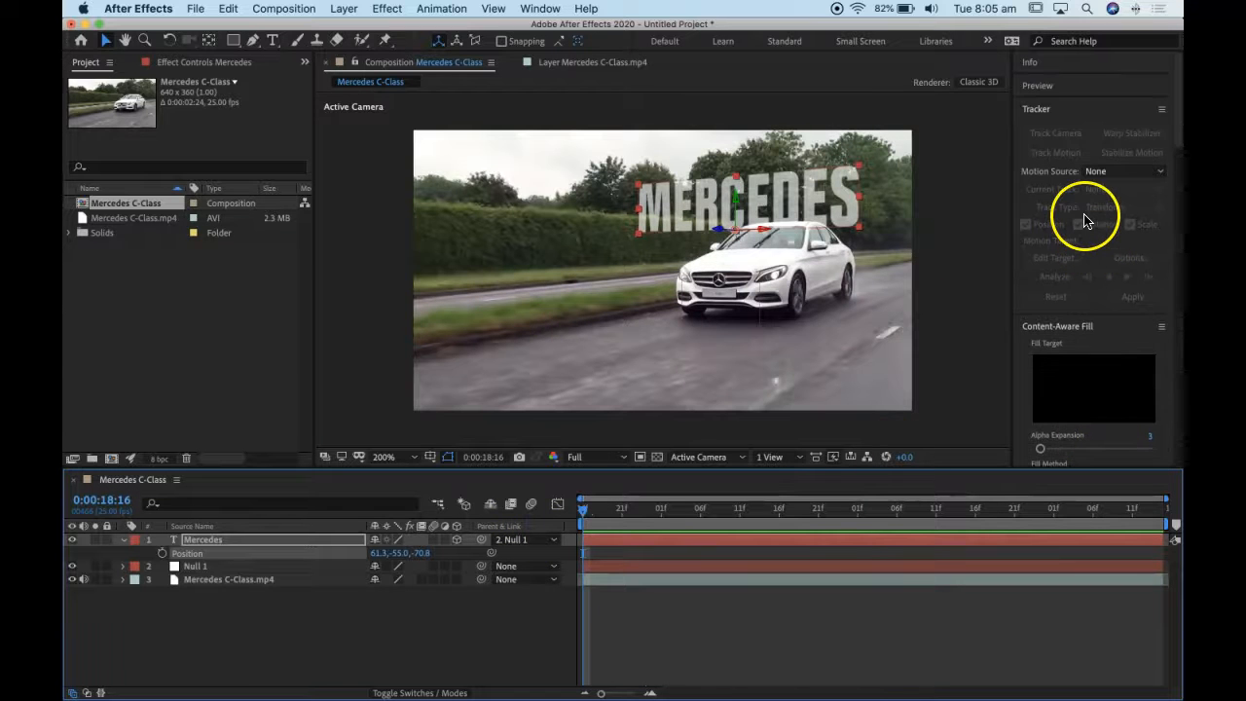
{"action": "scroll", "coordinate": [1100, 322], "scroll_direction": "down", "scroll_amount": 4}
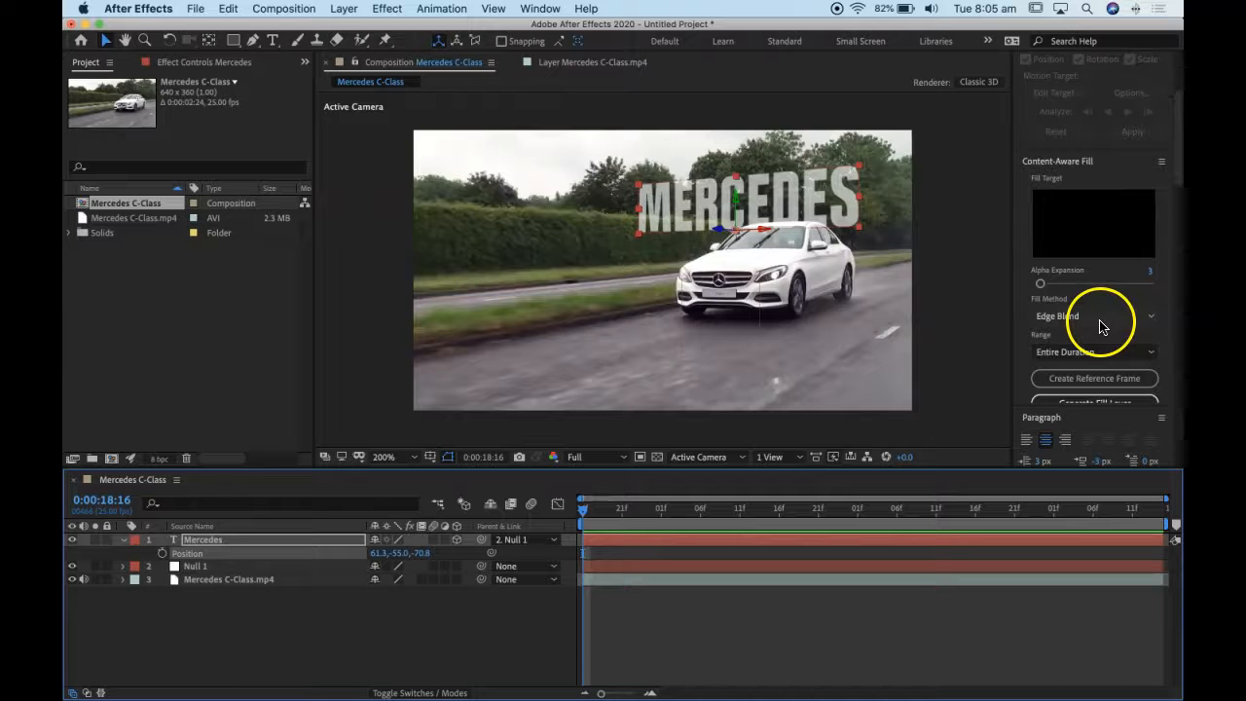
{"action": "scroll", "coordinate": [1110, 238], "scroll_direction": "up", "scroll_amount": 4}
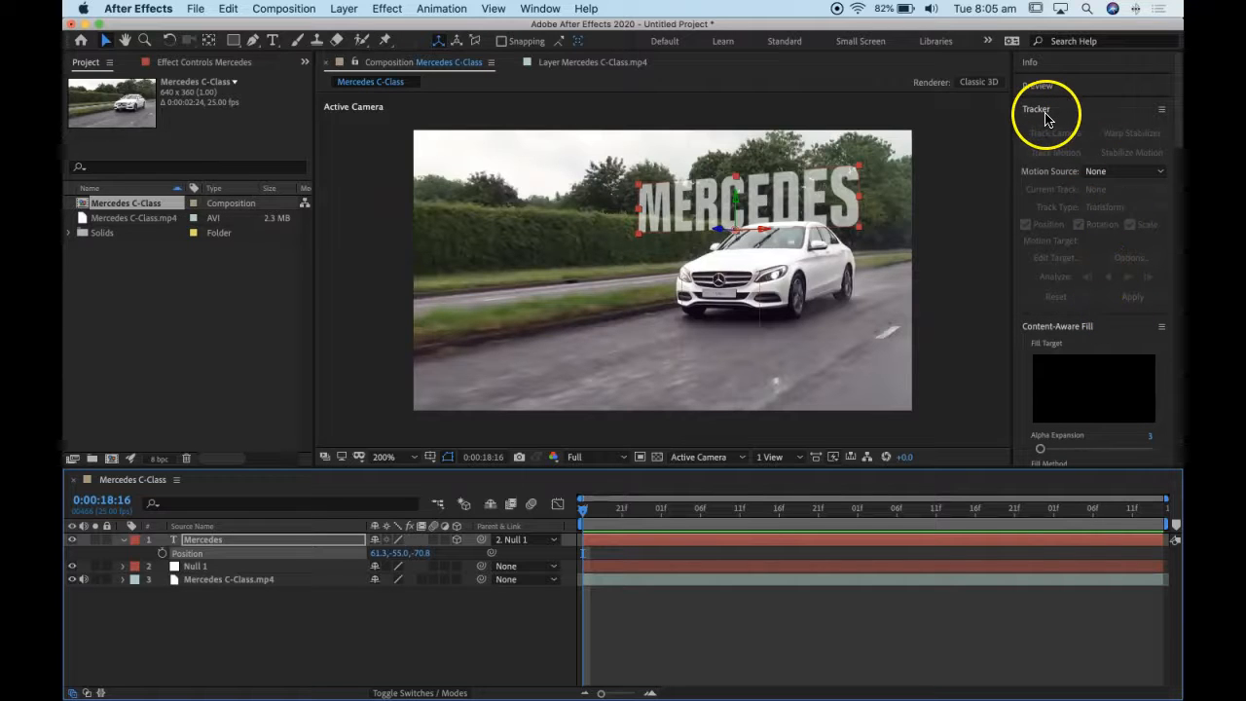
{"action": "left_click", "coordinate": [1161, 110]}
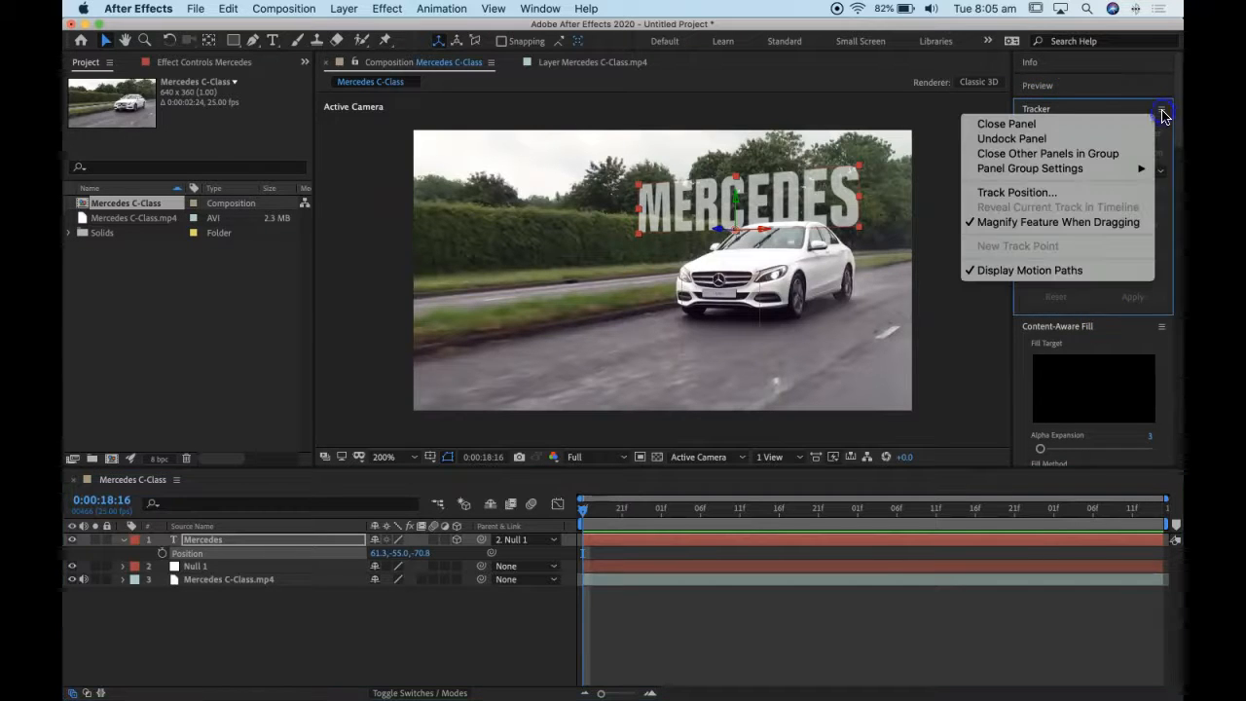
{"action": "left_click", "coordinate": [1105, 110]}
{"action": "key", "text": "grave"}
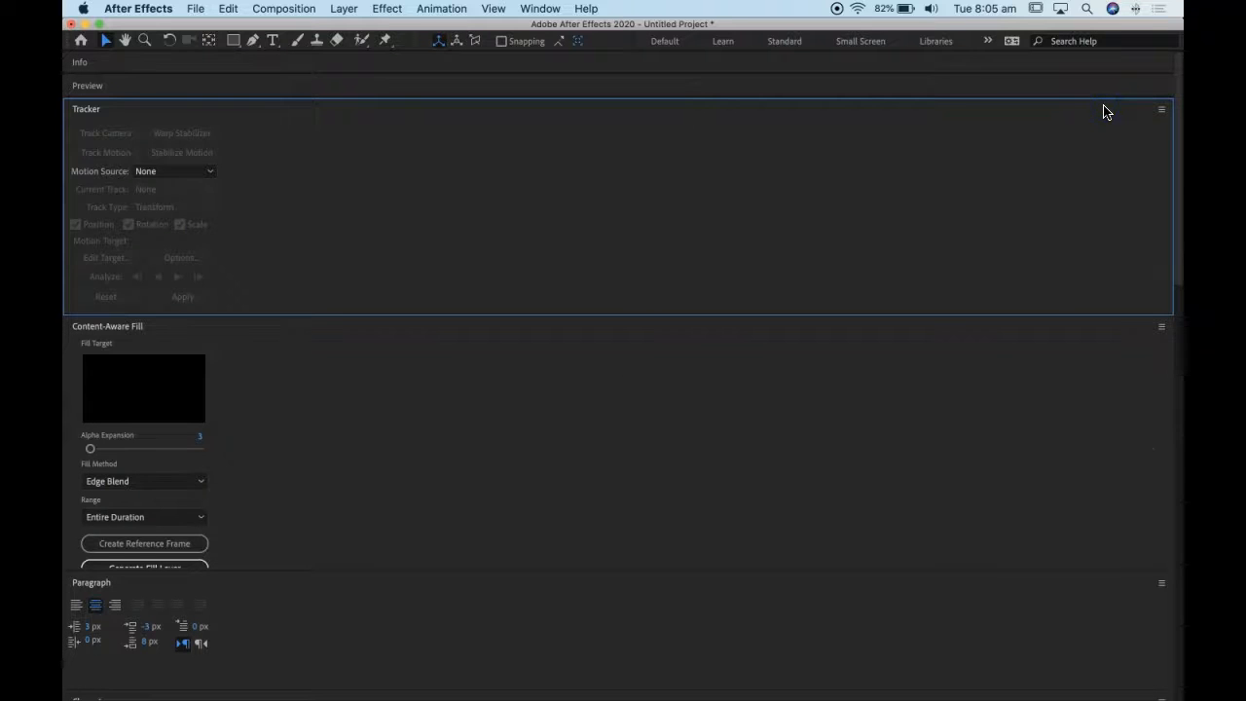
{"action": "left_click", "coordinate": [1085, 110]}
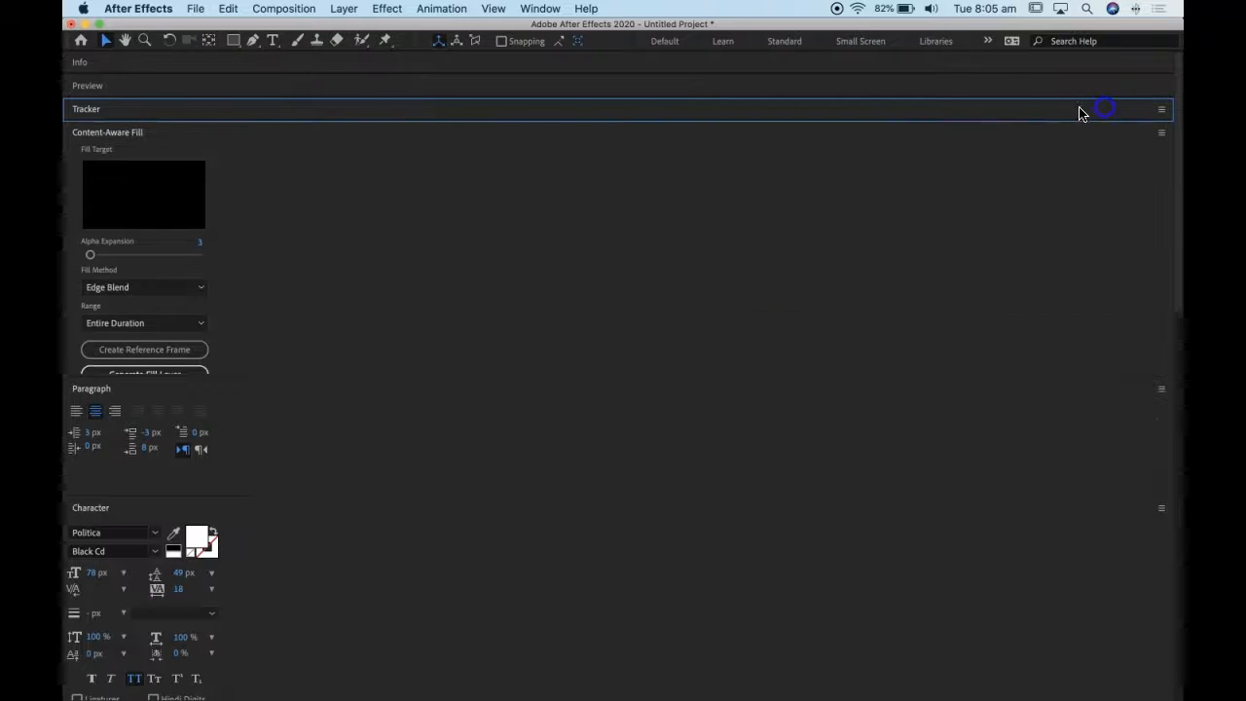
{"action": "left_click", "coordinate": [101, 116]}
{"action": "key", "text": "grave"}
- Apply the Fade Up Characters preset from the Text Animate In presets to the Mercedes layer, starting at 0:00:18:16
{"action": "scroll", "coordinate": [1105, 342], "scroll_direction": "down", "scroll_amount": 5}
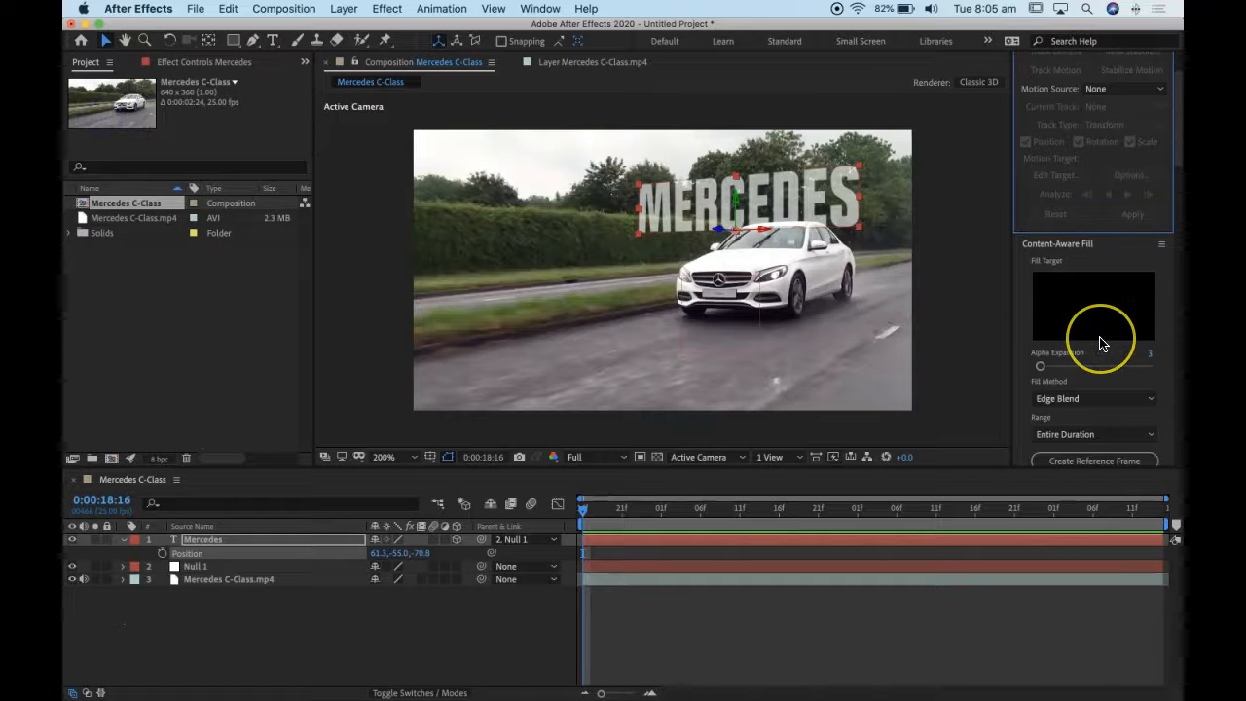
{"action": "scroll", "coordinate": [1104, 343], "scroll_direction": "down", "scroll_amount": 4}
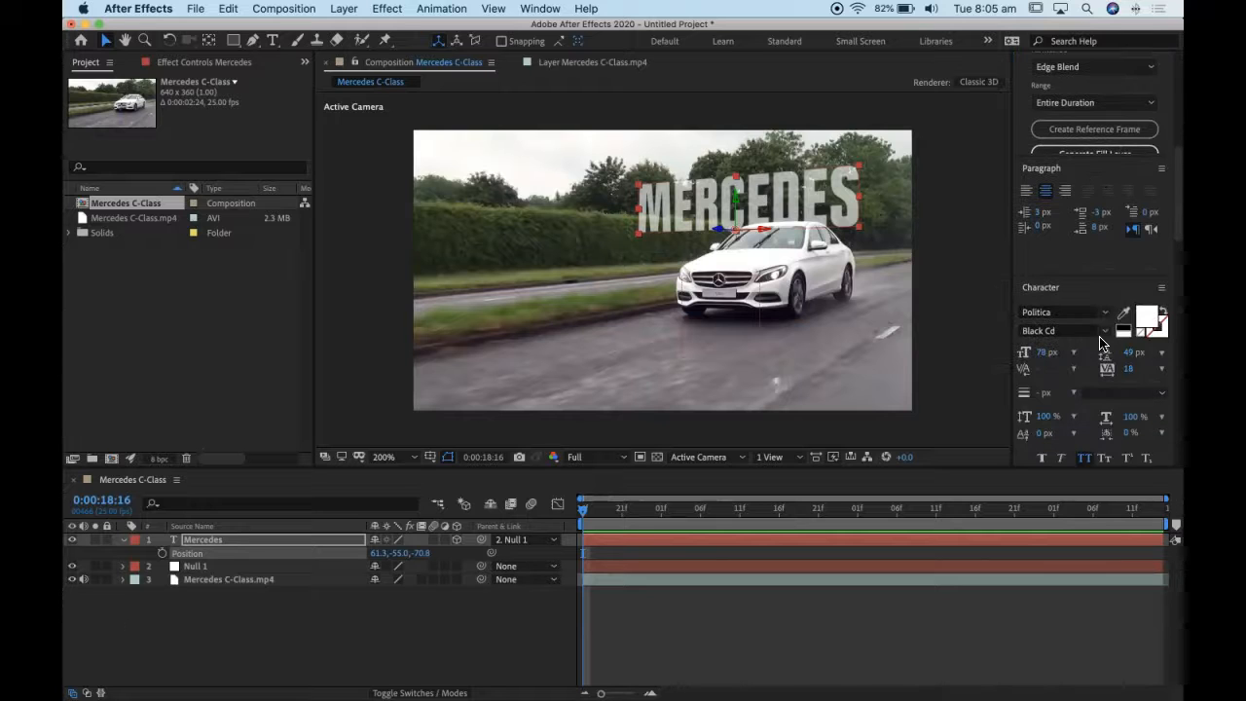
{"action": "scroll", "coordinate": [1100, 343], "scroll_direction": "down", "scroll_amount": 6}
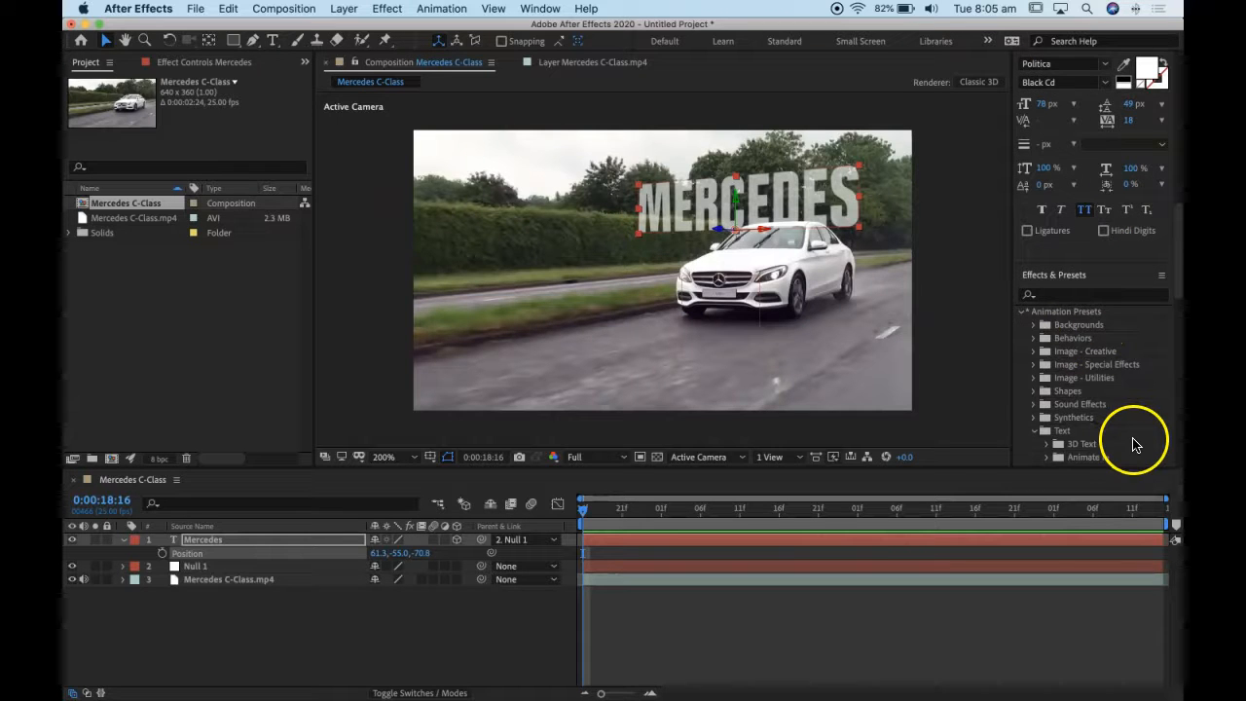
{"action": "scroll", "coordinate": [1135, 441], "scroll_direction": "down", "scroll_amount": 1}
{"action": "double_click", "coordinate": [1091, 429]}
{"action": "scroll", "coordinate": [1099, 445], "scroll_direction": "down", "scroll_amount": 1}
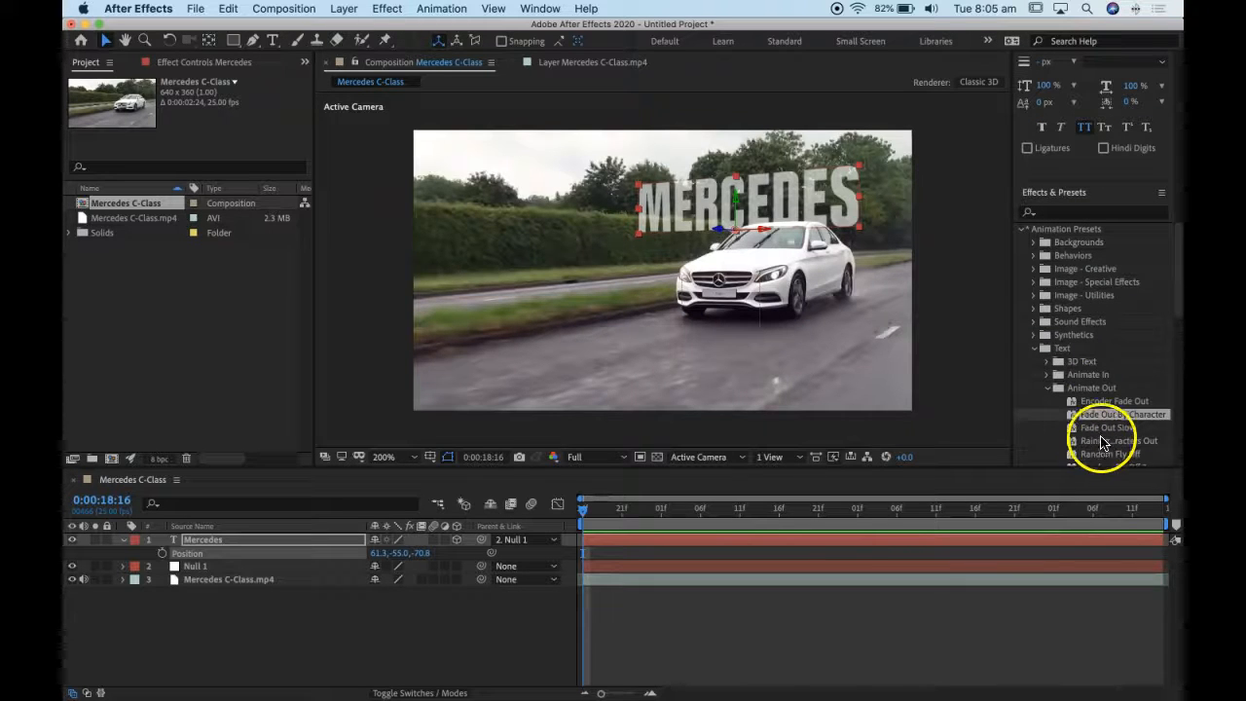
{"action": "left_click", "coordinate": [1047, 375]}
{"action": "scroll", "coordinate": [1117, 406], "scroll_direction": "down", "scroll_amount": 1}
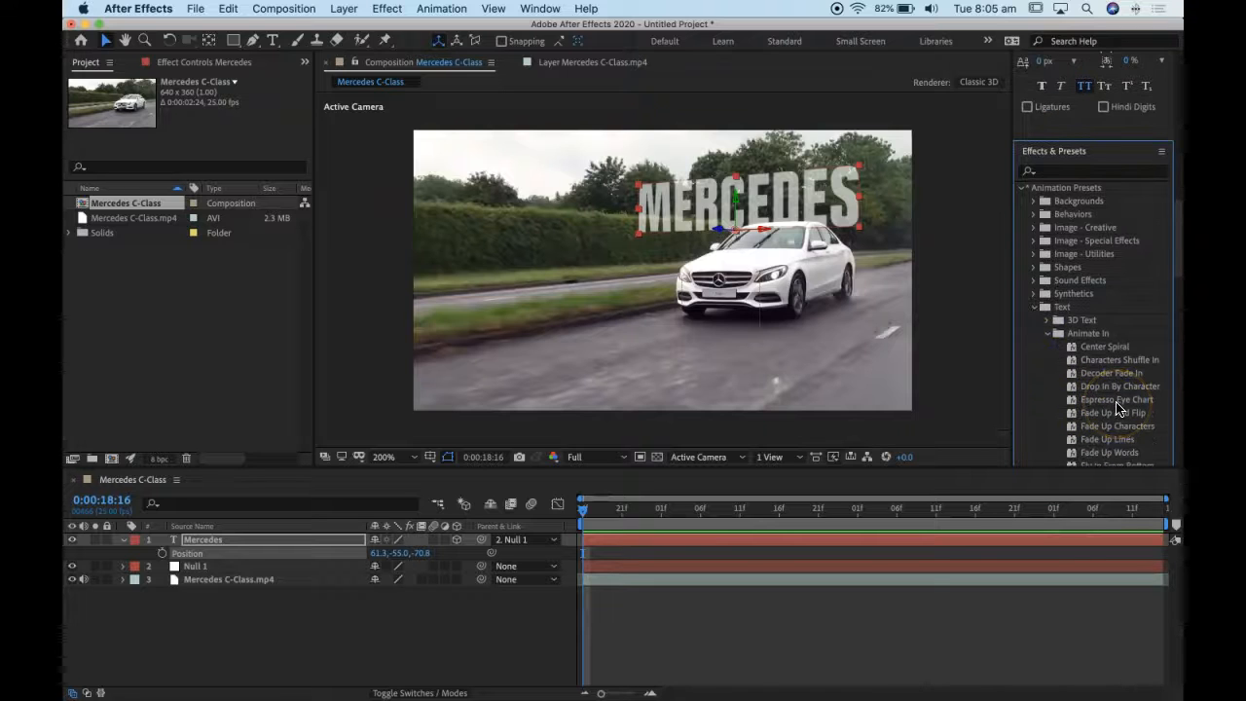
{"action": "scroll", "coordinate": [1119, 409], "scroll_direction": "down", "scroll_amount": 1}
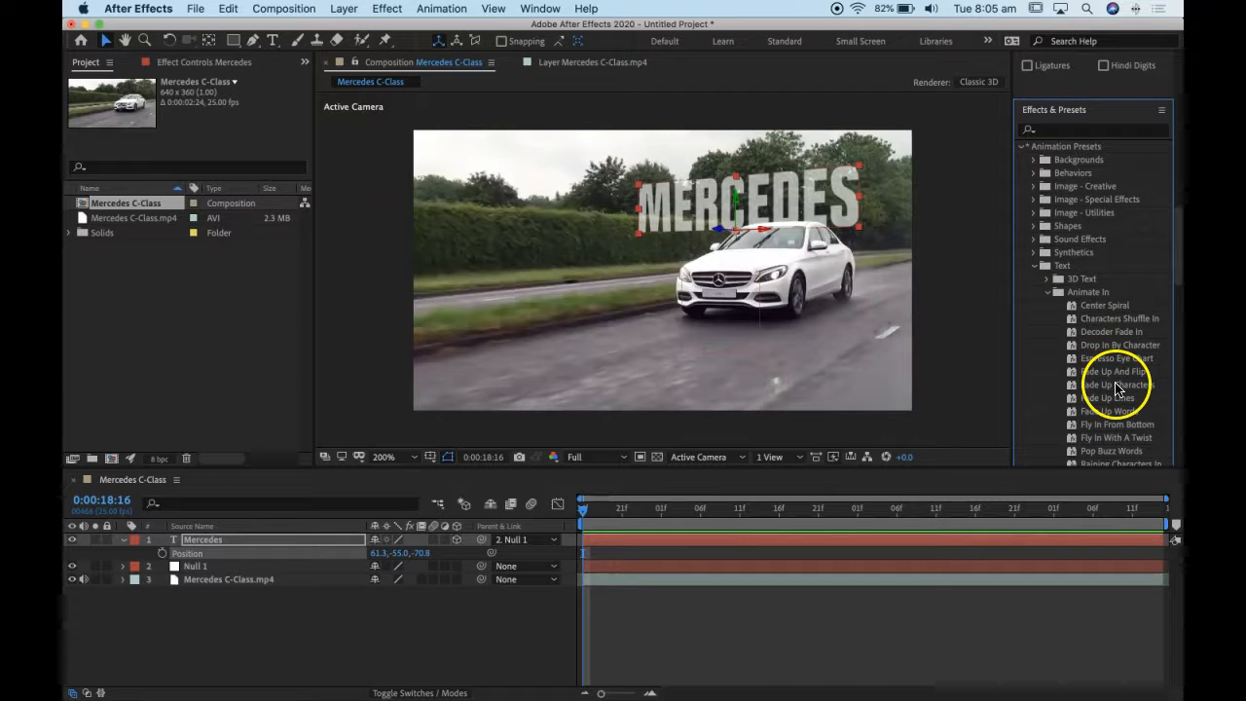
{"action": "left_click_drag", "start_coordinate": [1117, 389], "coordinate": [594, 542]}
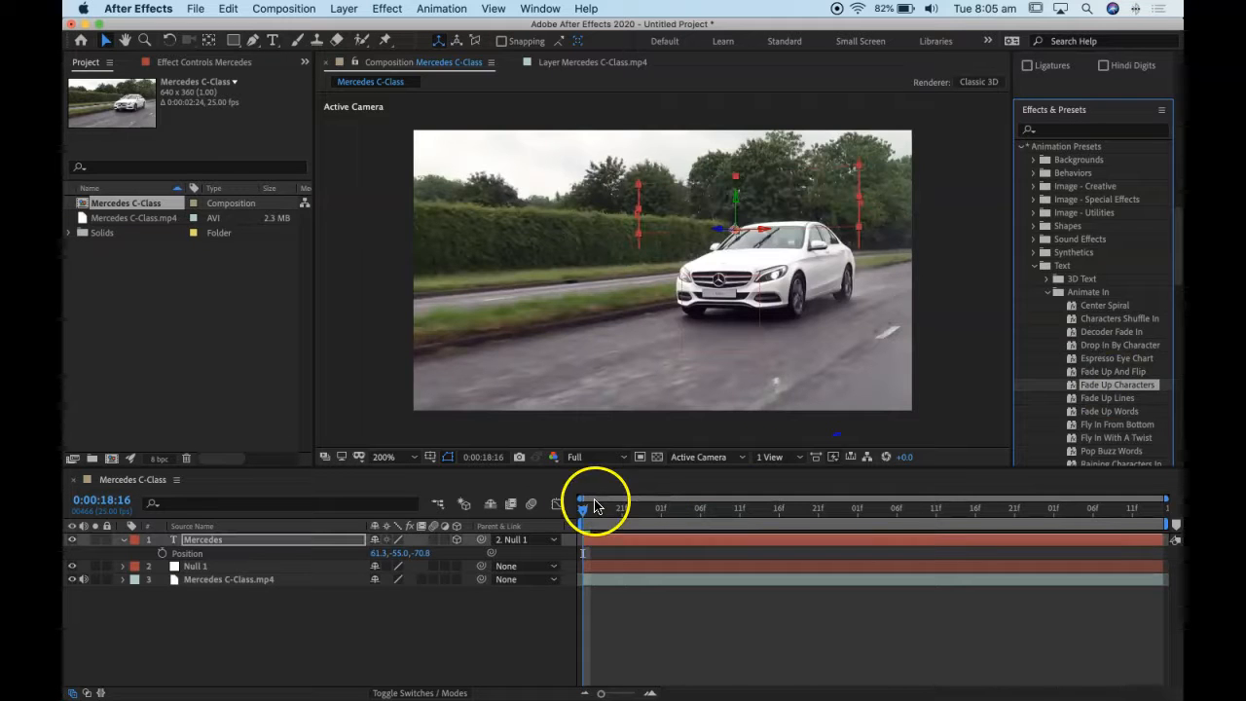
- Speed up the fade by moving the second Start keyframe of the text's Range Selector 1 to about 0:00:19:07, and preview it
{"action": "left_click", "coordinate": [128, 548]}
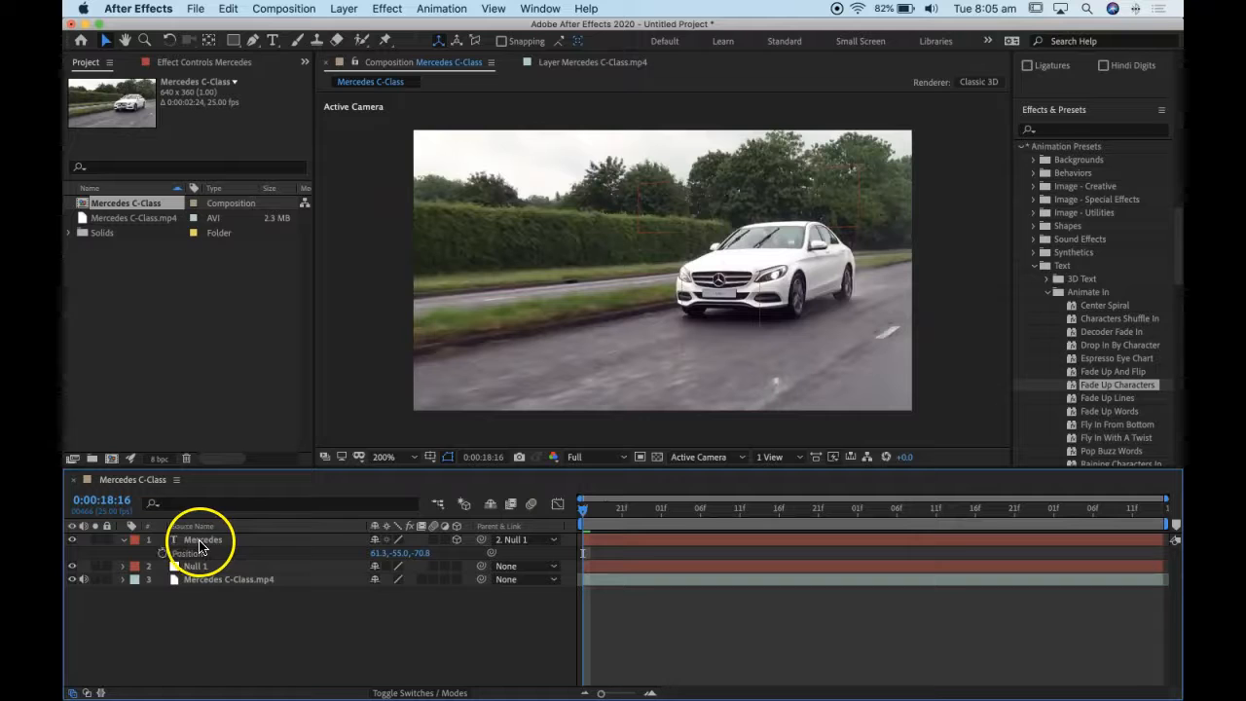
{"action": "left_click", "coordinate": [200, 542]}
{"action": "key", "text": "u"}
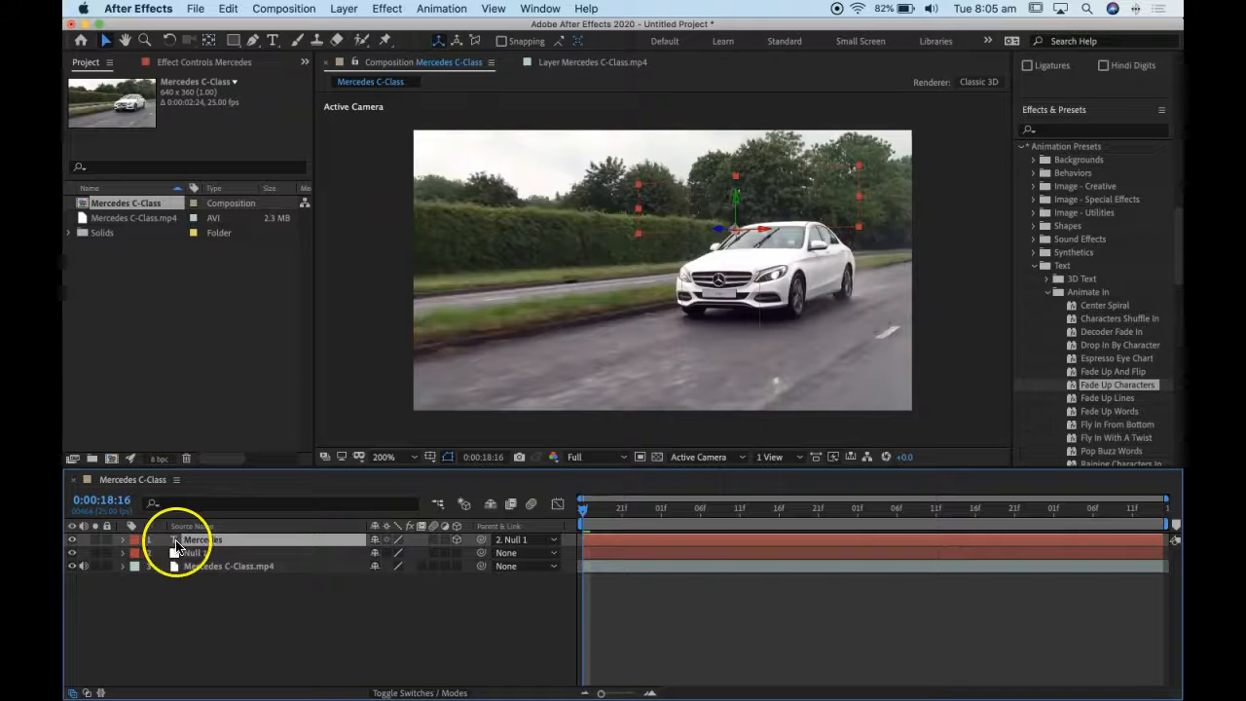
{"action": "left_click", "coordinate": [123, 541]}
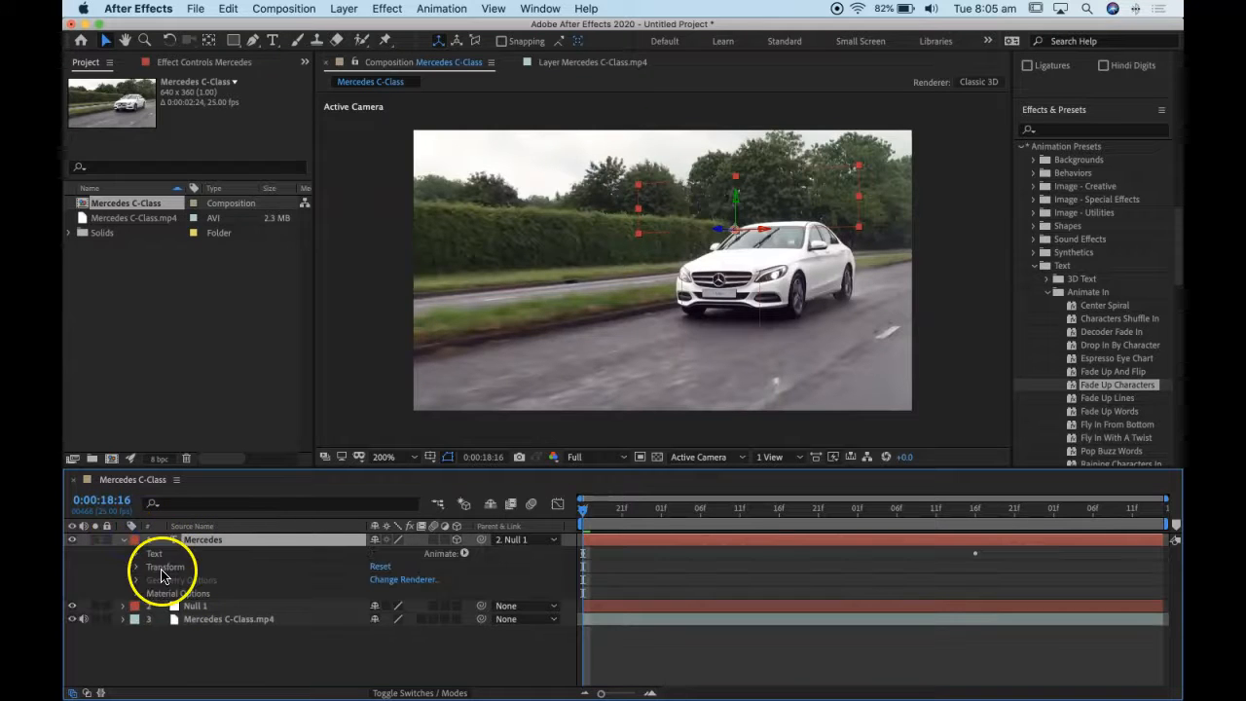
{"action": "left_click", "coordinate": [142, 562]}
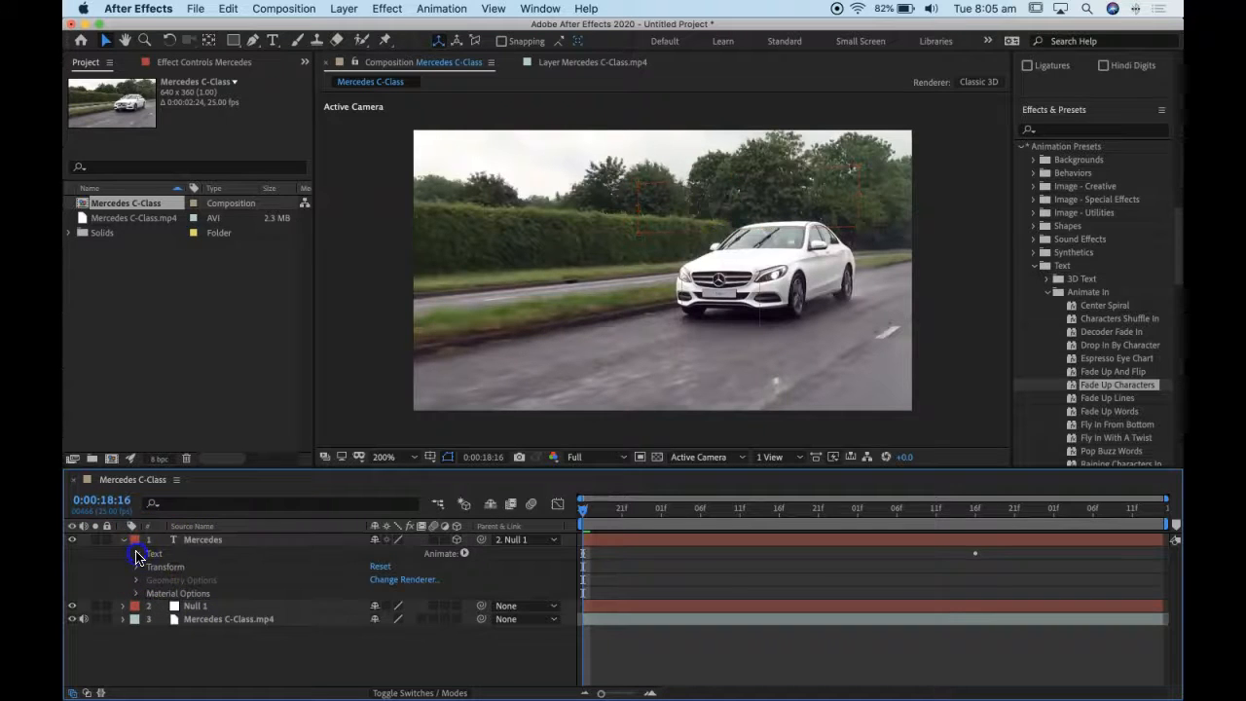
{"action": "left_click", "coordinate": [137, 554]}
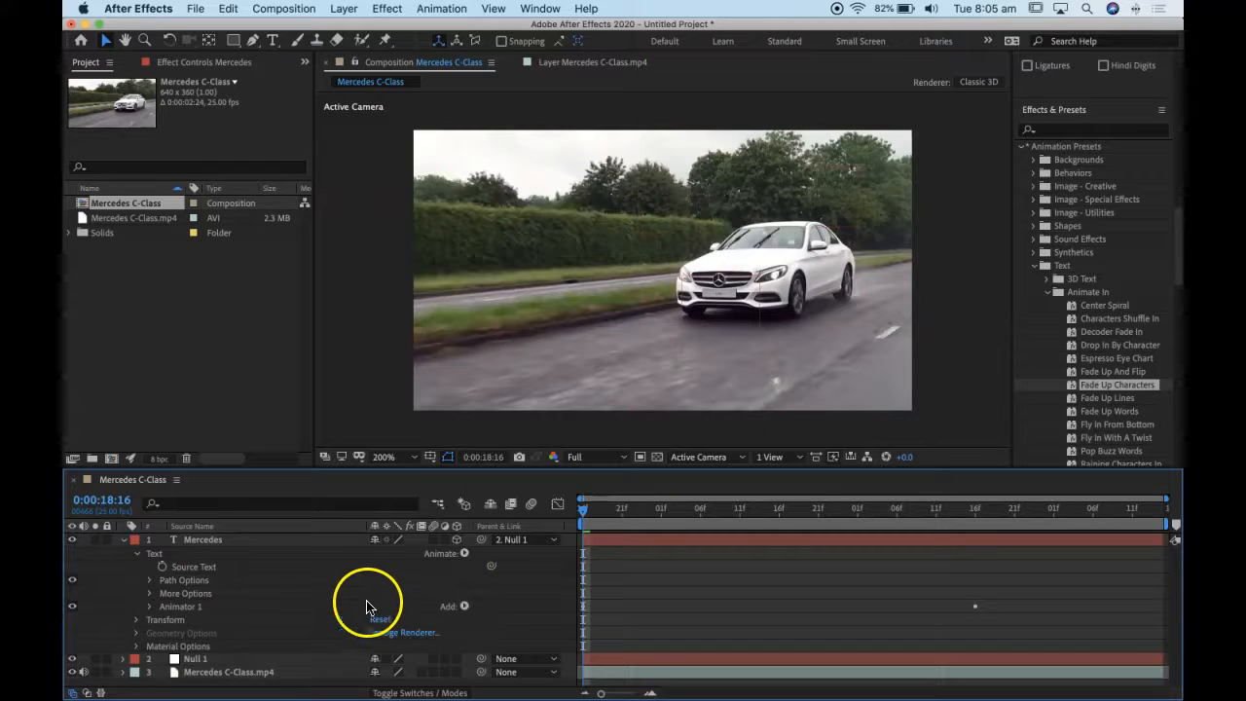
{"action": "left_click", "coordinate": [150, 606]}
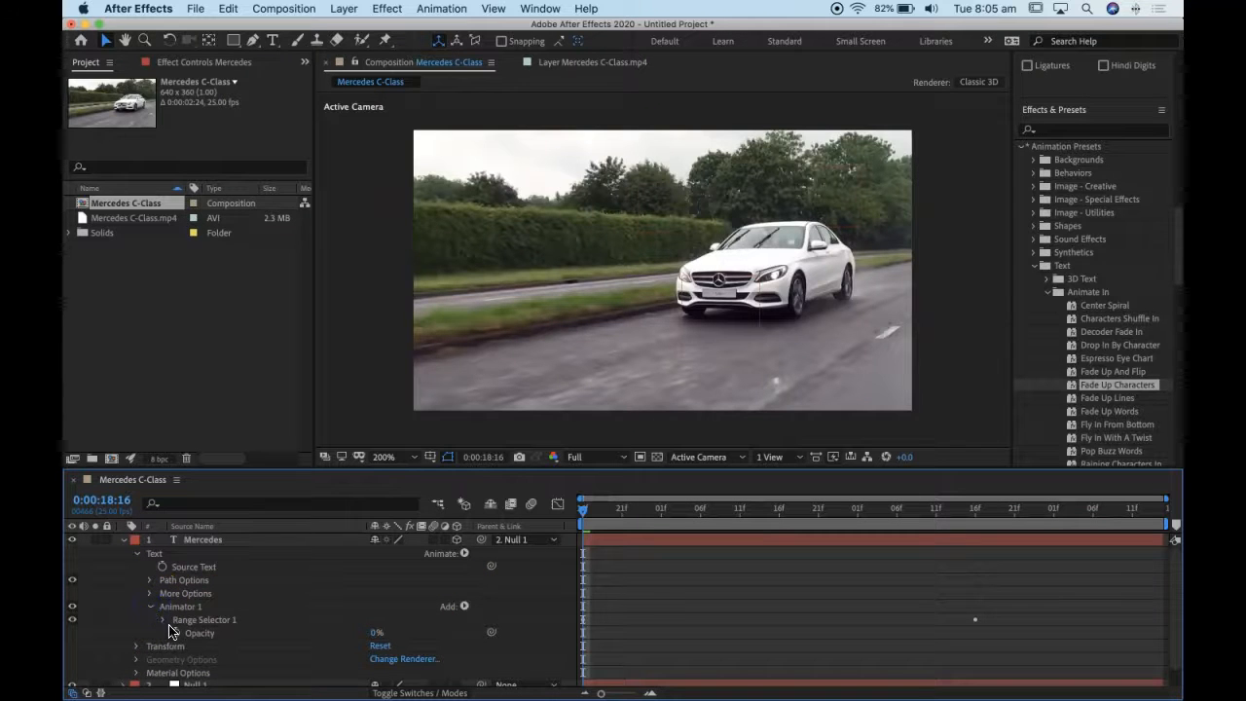
{"action": "left_click", "coordinate": [163, 622]}
{"action": "left_click_drag", "start_coordinate": [1019, 623], "coordinate": [737, 647]}
{"action": "left_click_drag", "start_coordinate": [672, 519], "coordinate": [486, 526]}
{"action": "key", "text": "space"}
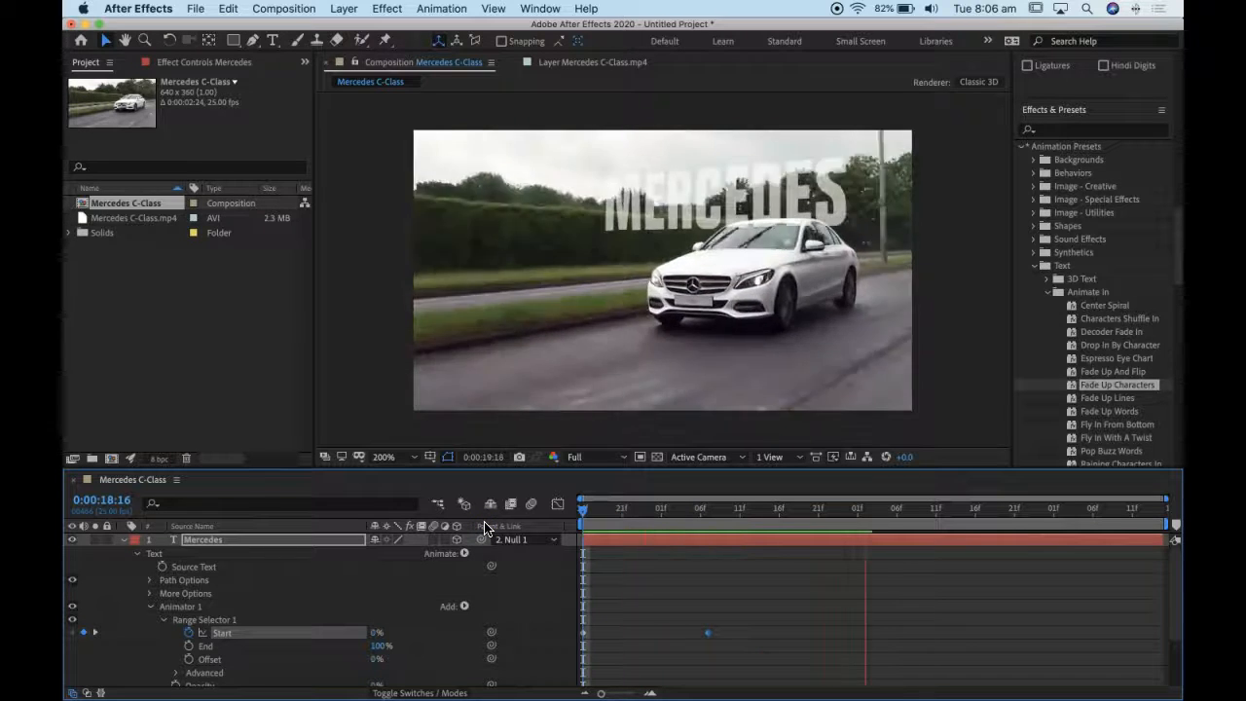